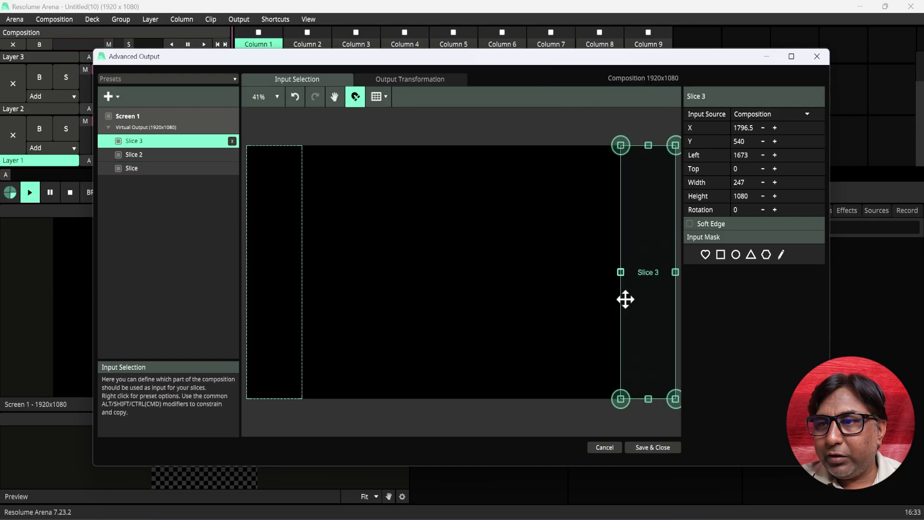
- Move Slice 3 to the composition's centre and resize it to about 1287 by 767 pixels against the upper edge
{"action": "left_click_drag", "start_coordinate": [623, 299], "coordinate": [317, 272]}
{"action": "left_click_drag", "start_coordinate": [462, 272], "coordinate": [605, 272]}
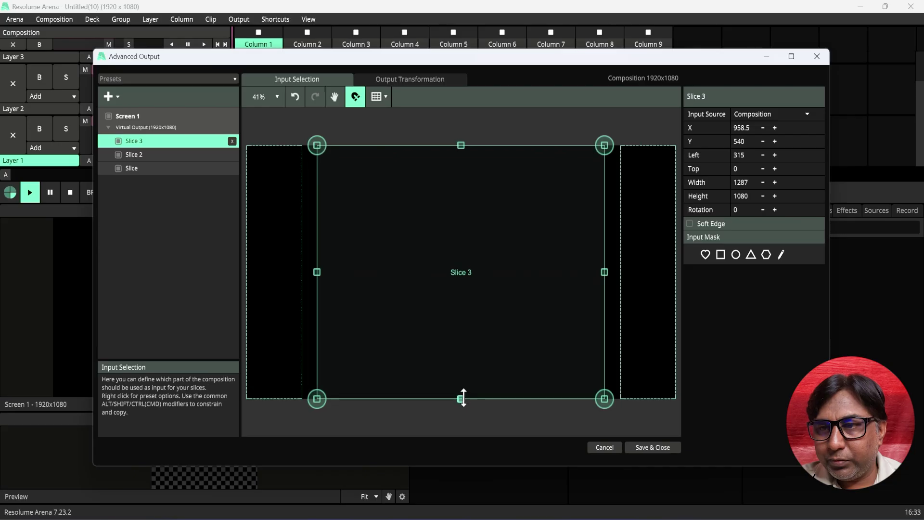
{"action": "left_click_drag", "start_coordinate": [463, 399], "coordinate": [460, 325]}
- Duplicate Slice 3 and fit the copy below it, about 1287 by 261 pixels, along the composition's lower edge
{"action": "right_click", "coordinate": [450, 246]}
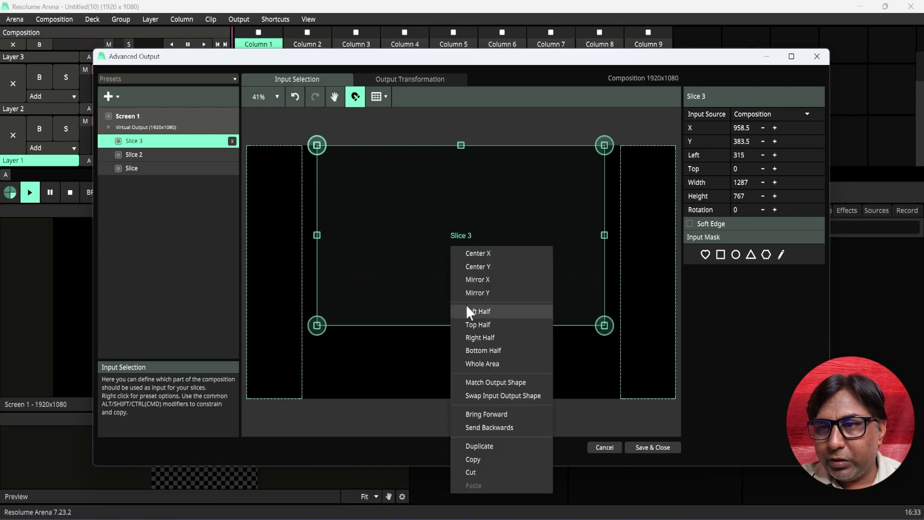
{"action": "left_click", "coordinate": [478, 445]}
{"action": "left_click_drag", "start_coordinate": [486, 295], "coordinate": [487, 365]}
{"action": "left_click_drag", "start_coordinate": [462, 219], "coordinate": [462, 338]}
- Match the output shape of all four slices to their input shape and save the advanced output setup
{"action": "left_click", "coordinate": [135, 186]}
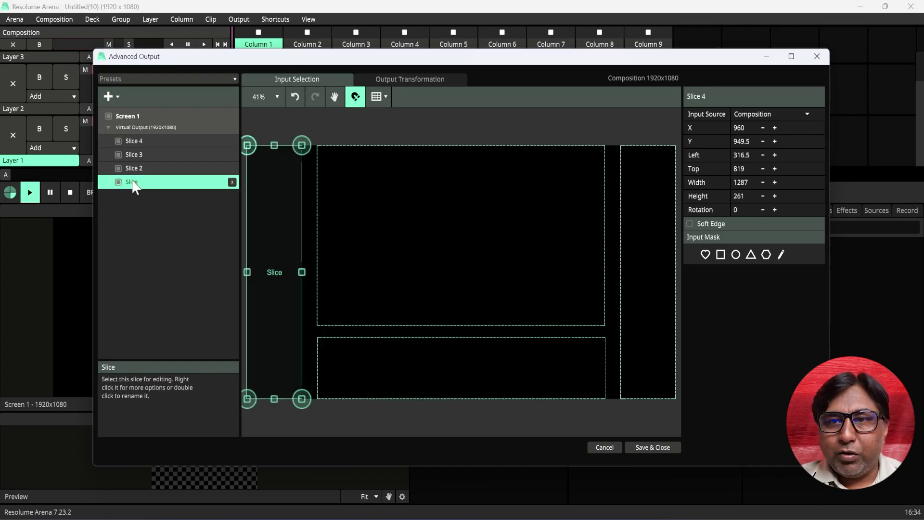
{"action": "key", "text": "ctrl+a"}
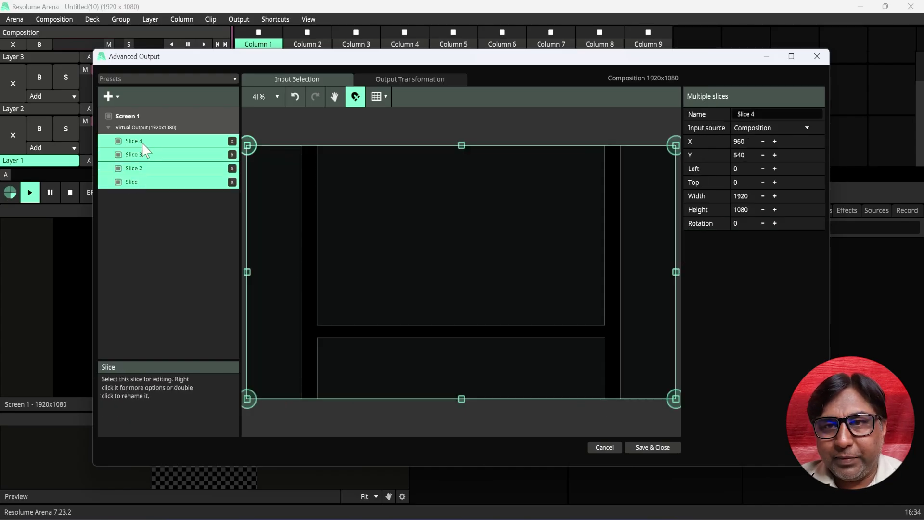
{"action": "left_click", "coordinate": [417, 80]}
{"action": "right_click", "coordinate": [447, 215]}
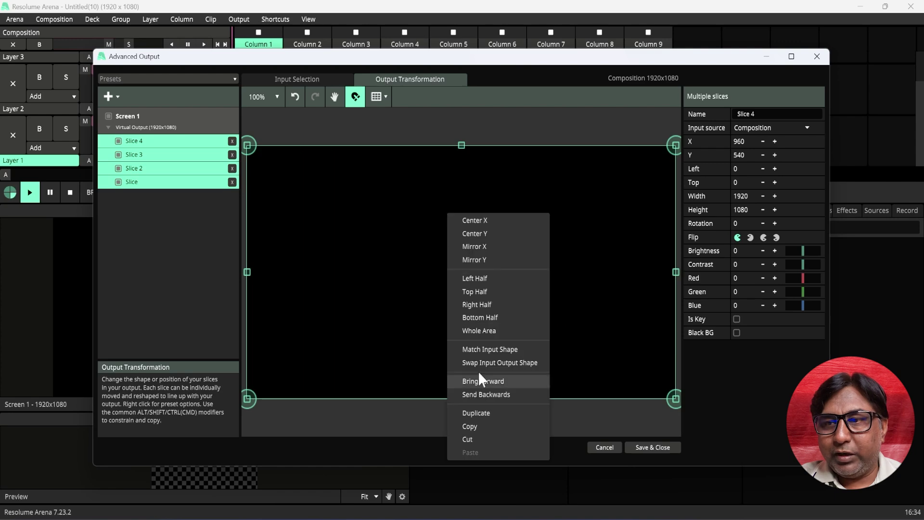
{"action": "left_click", "coordinate": [493, 349]}
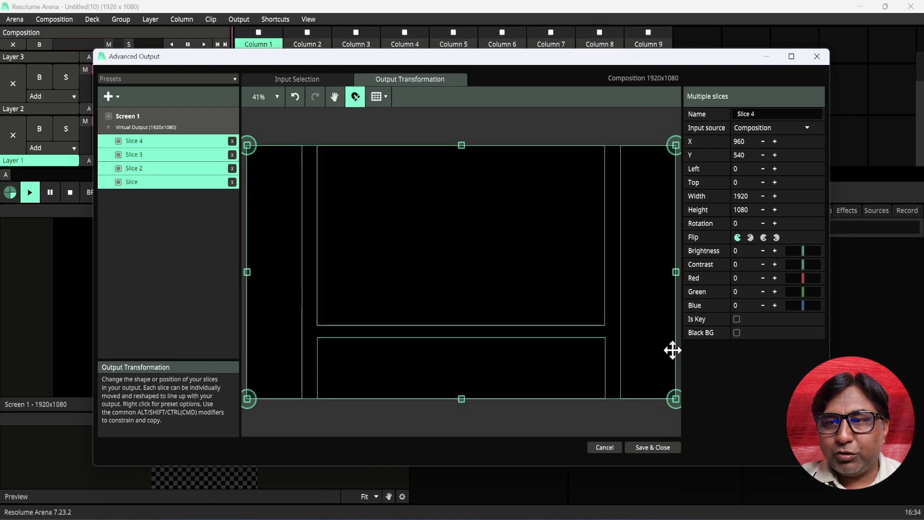
{"action": "left_click", "coordinate": [654, 447]}
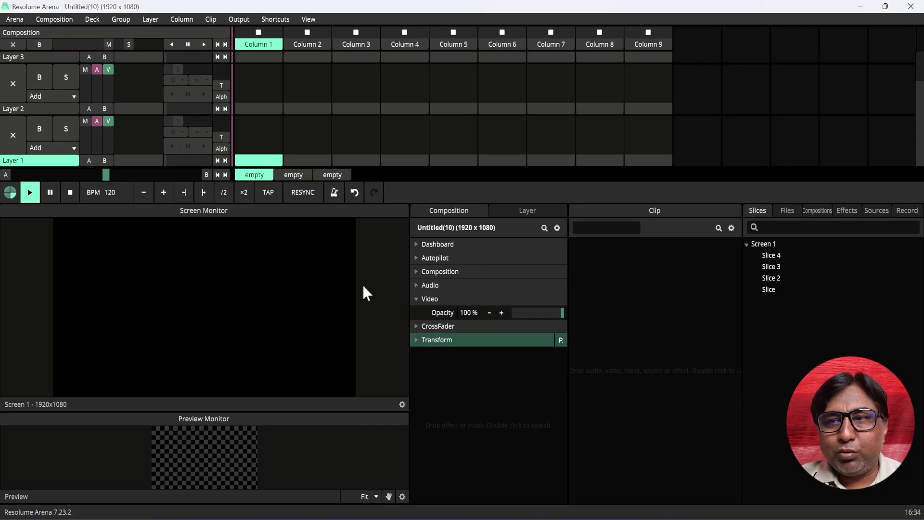
- Enlarge the clip grid area so Layers 1 to 3 are shown in full
{"action": "left_click_drag", "start_coordinate": [398, 202], "coordinate": [385, 275]}
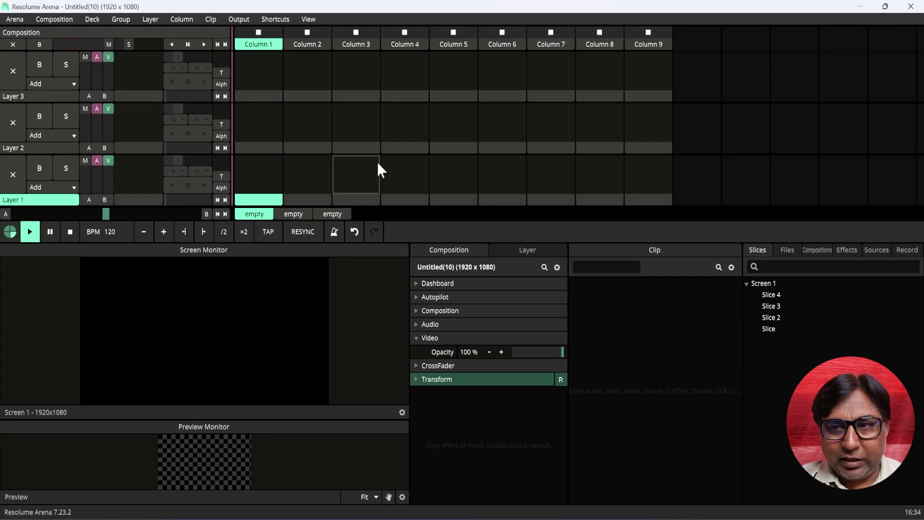
{"action": "left_click", "coordinate": [28, 201]}
{"action": "left_click", "coordinate": [34, 149]}
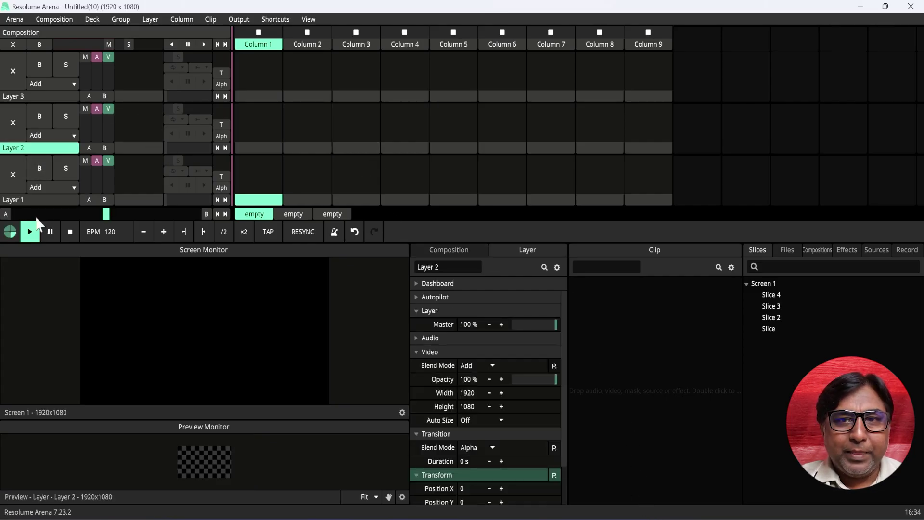
{"action": "left_click", "coordinate": [38, 203]}
{"action": "left_click", "coordinate": [32, 145]}
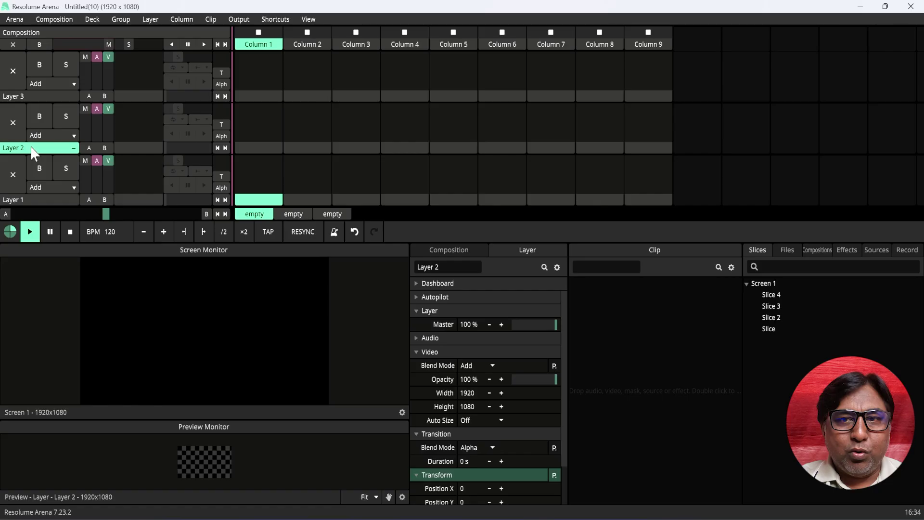
- Rename Layer 1 as "side wings"
{"action": "left_click", "coordinate": [34, 202]}
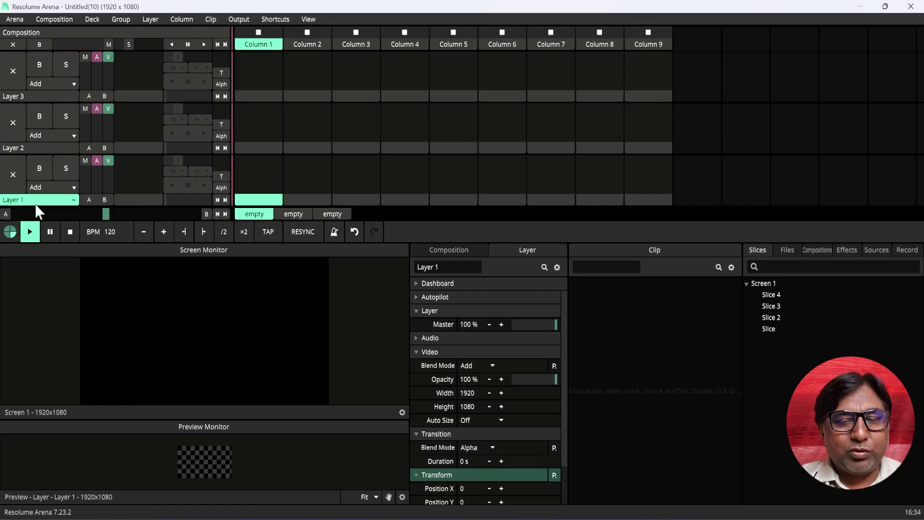
{"action": "right_click", "coordinate": [27, 201]}
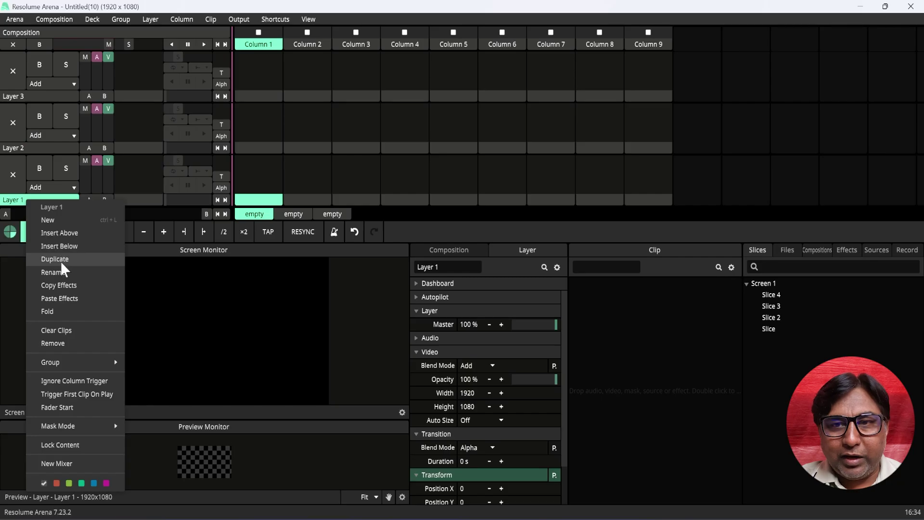
{"action": "left_click", "coordinate": [62, 274]}
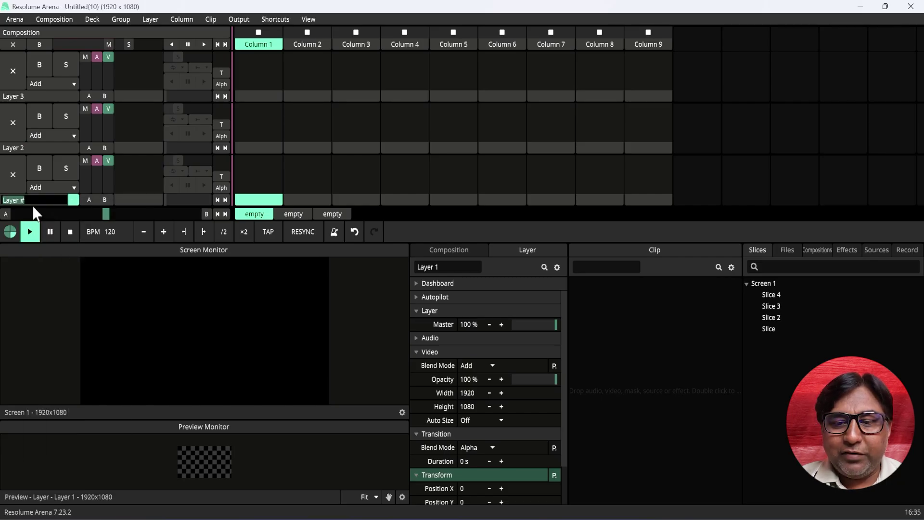
{"action": "type", "text": "side"}
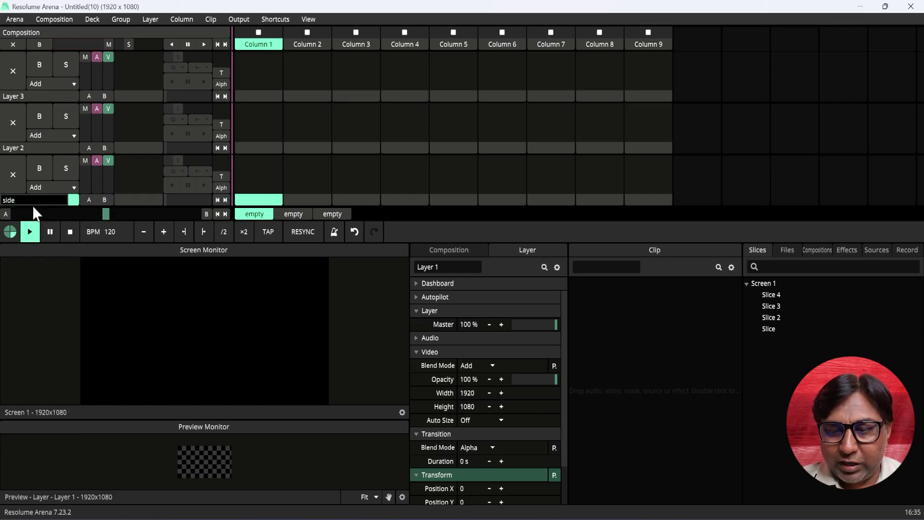
{"action": "type", "text": " win"}
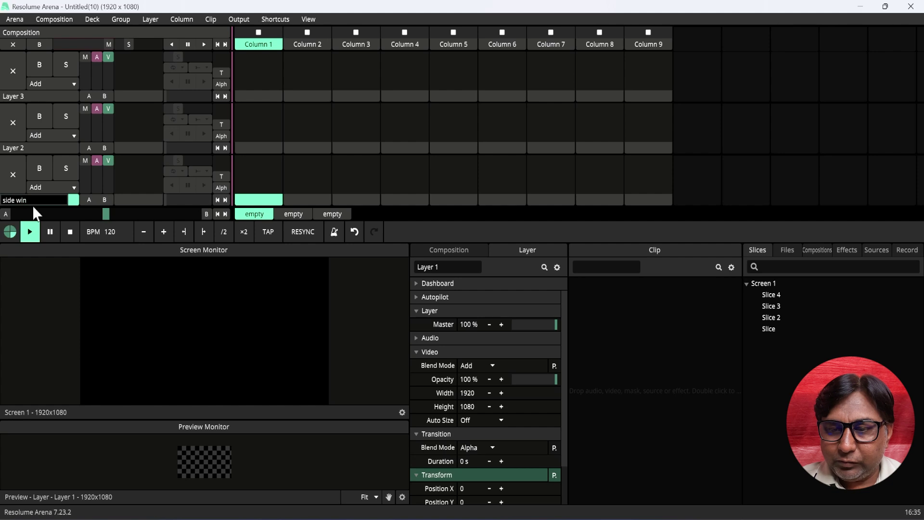
{"action": "type", "text": "gs"}
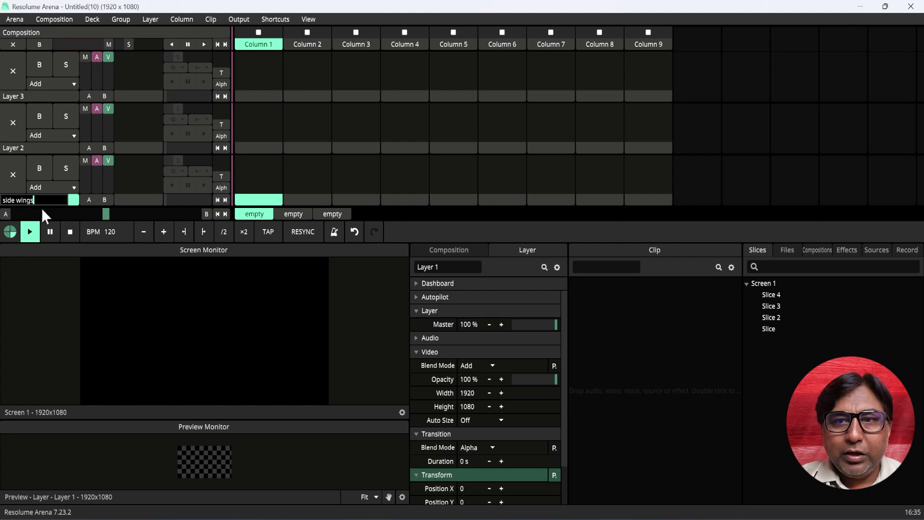
{"action": "key", "text": "Return"}
- Rename Layer 2 as "center" and collapse its Video properties
{"action": "left_click", "coordinate": [33, 149]}
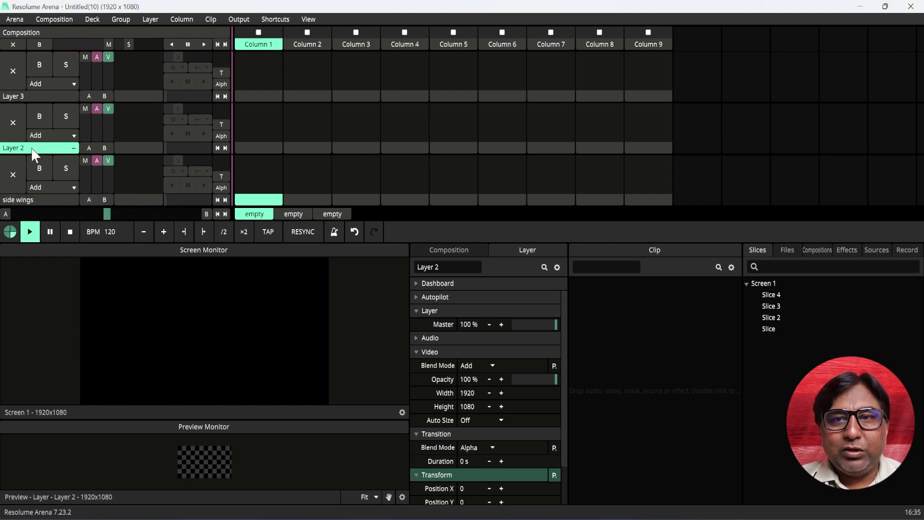
{"action": "right_click", "coordinate": [32, 150]}
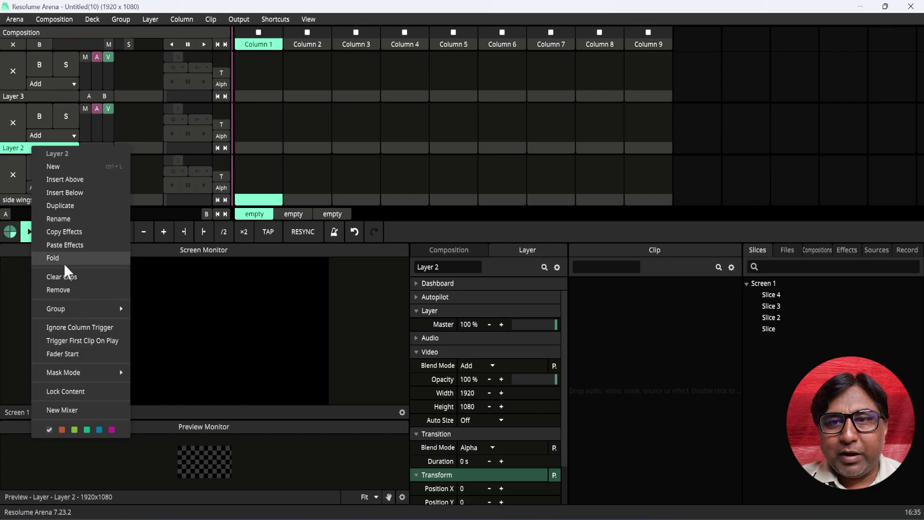
{"action": "left_click", "coordinate": [61, 219]}
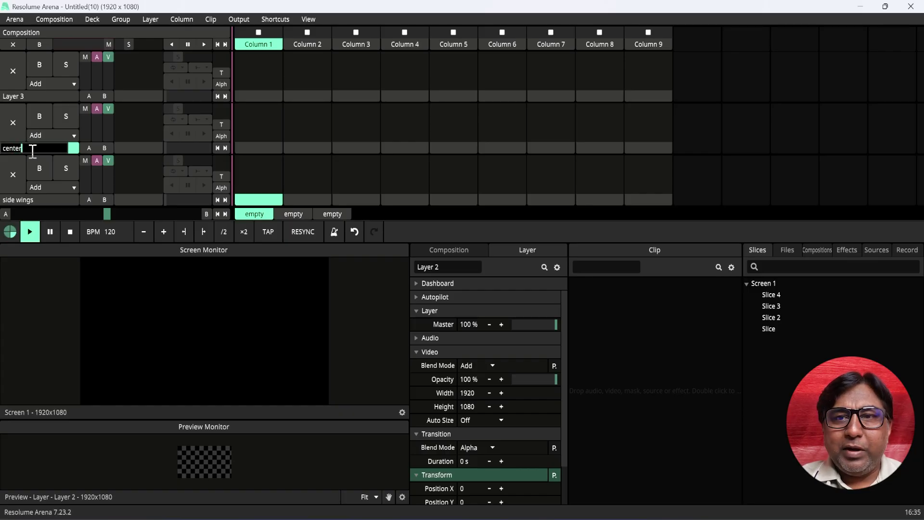
{"action": "left_click", "coordinate": [30, 99]}
{"action": "left_click", "coordinate": [27, 149]}
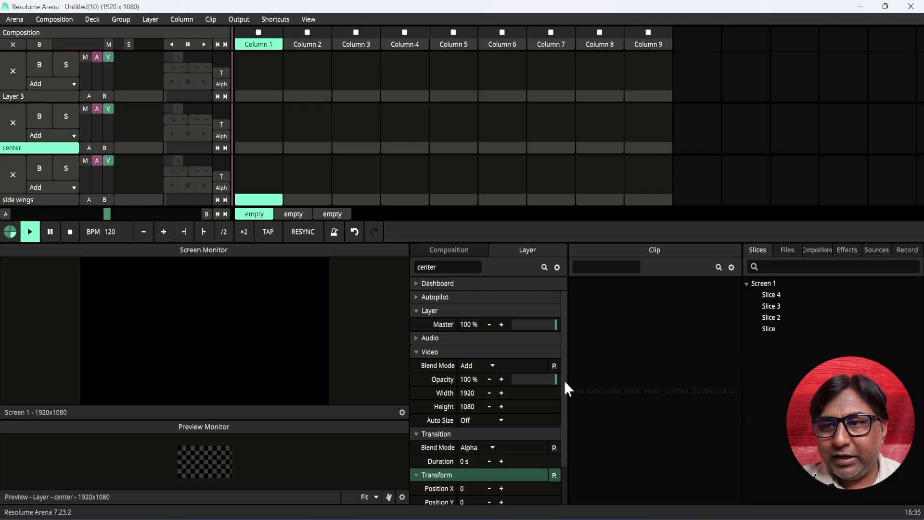
{"action": "left_click", "coordinate": [419, 354]}
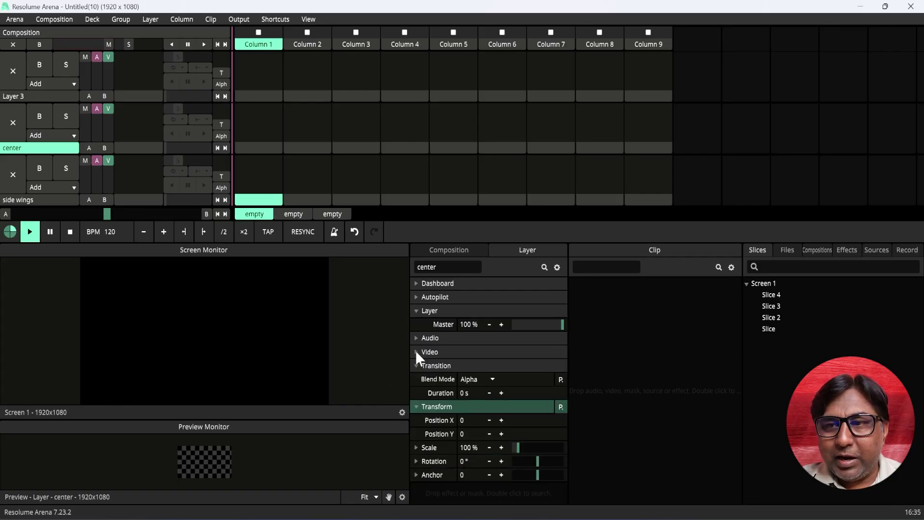
- Load the clip 1 (2) from the vfx folder into Column 2 of the side wings layer and play it
{"action": "left_click", "coordinate": [15, 197]}
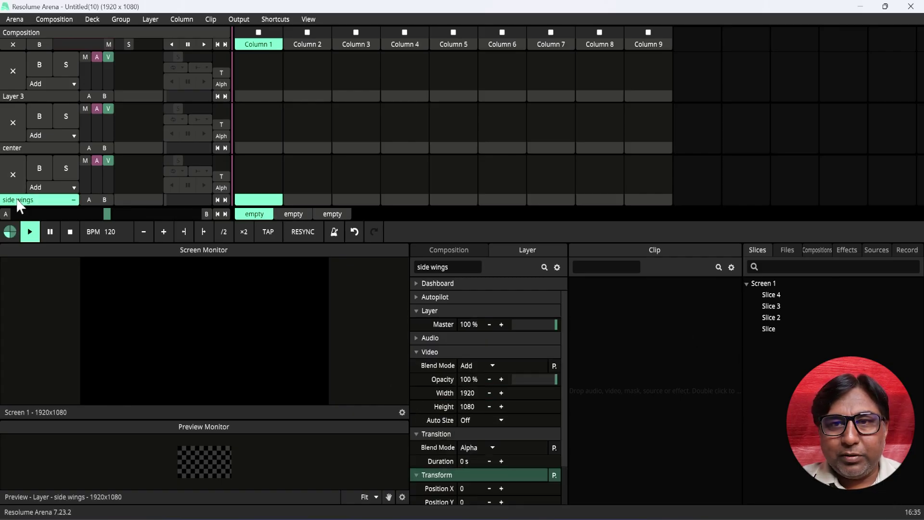
{"action": "left_click", "coordinate": [790, 252]}
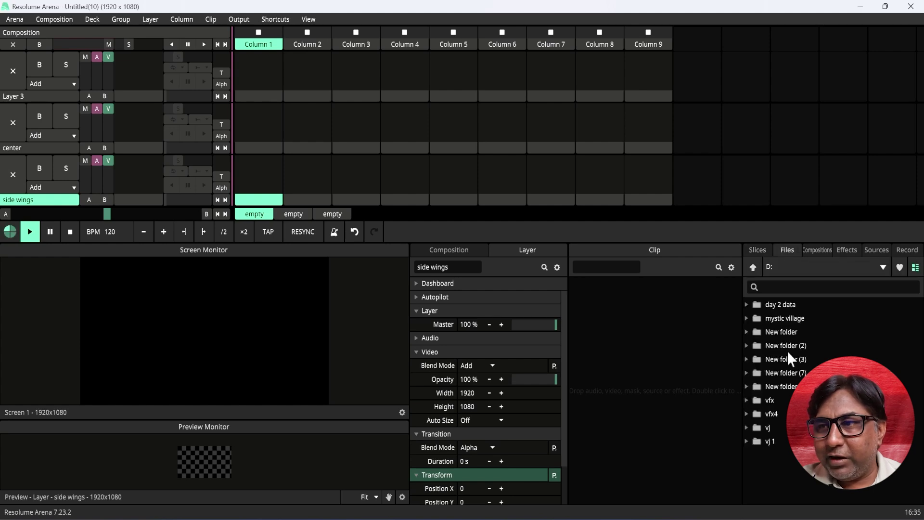
{"action": "left_click", "coordinate": [747, 400]}
{"action": "left_click_drag", "start_coordinate": [775, 421], "coordinate": [319, 182]}
{"action": "left_click", "coordinate": [319, 182]}
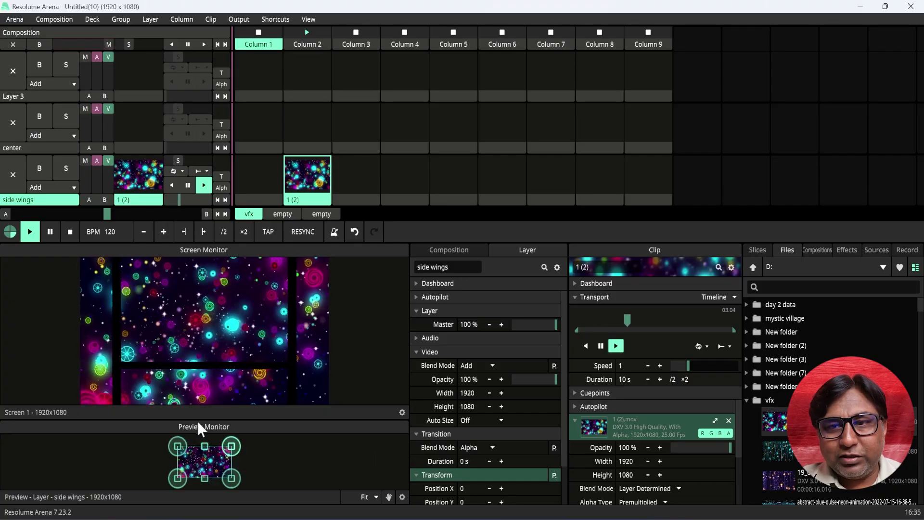
{"action": "left_click_drag", "start_coordinate": [198, 419], "coordinate": [198, 413]}
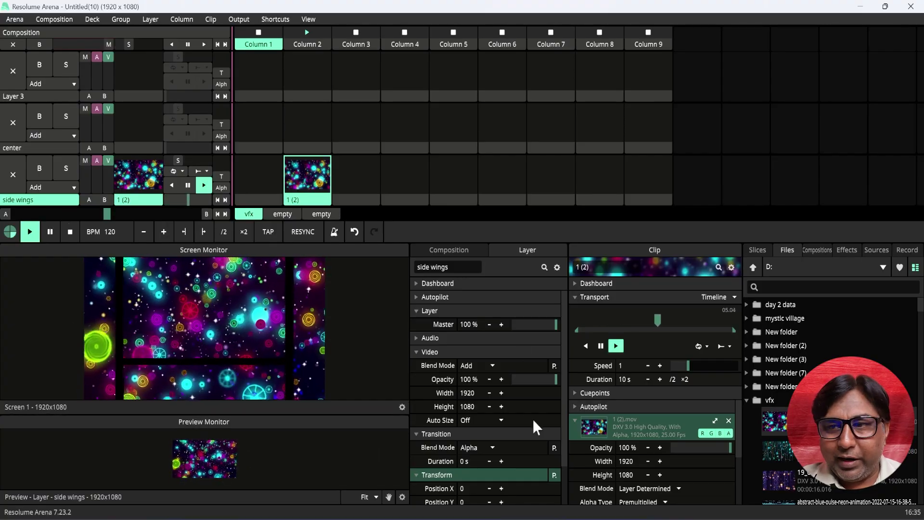
- Collapse the side wings layer's Video, Transition and Transform properties
{"action": "left_click", "coordinate": [416, 353]}
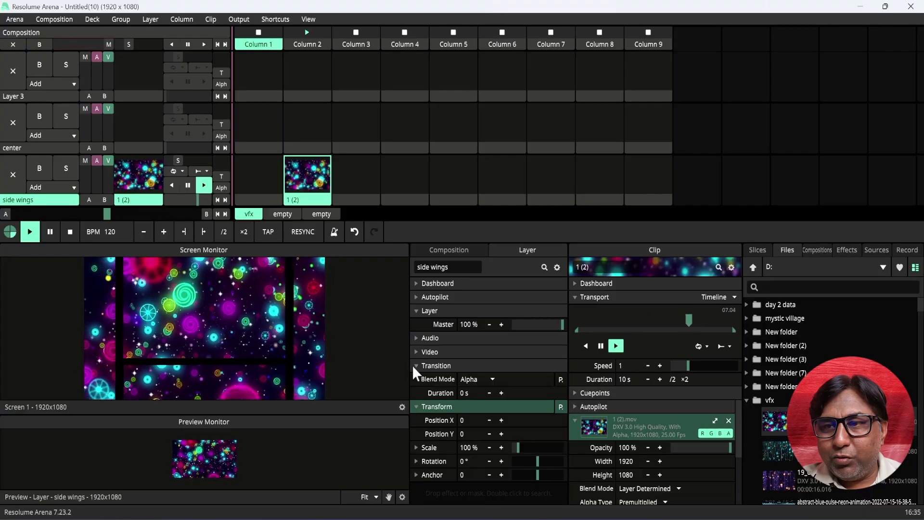
{"action": "left_click", "coordinate": [418, 366]}
{"action": "left_click", "coordinate": [417, 379]}
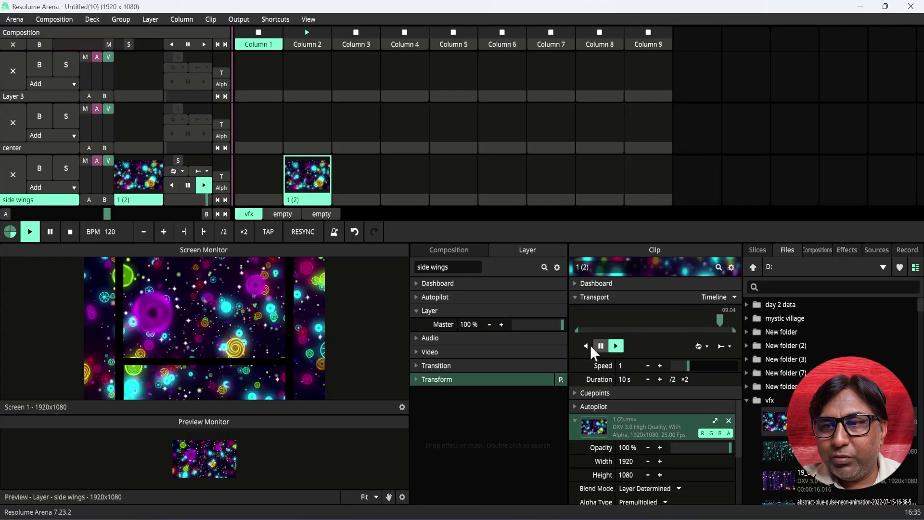
- Apply all Screen 1 slices to the side wings layer as a Slice Transform effect
{"action": "left_click", "coordinate": [757, 250]}
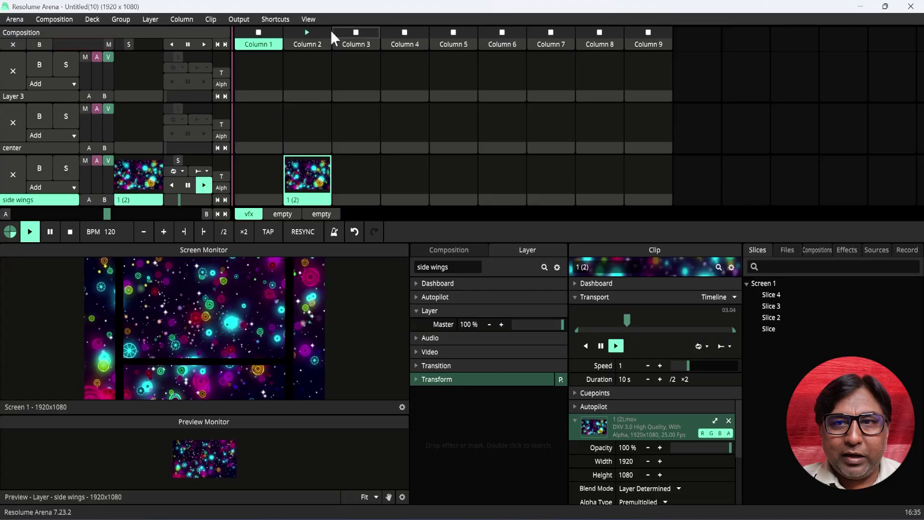
{"action": "left_click", "coordinate": [309, 21]}
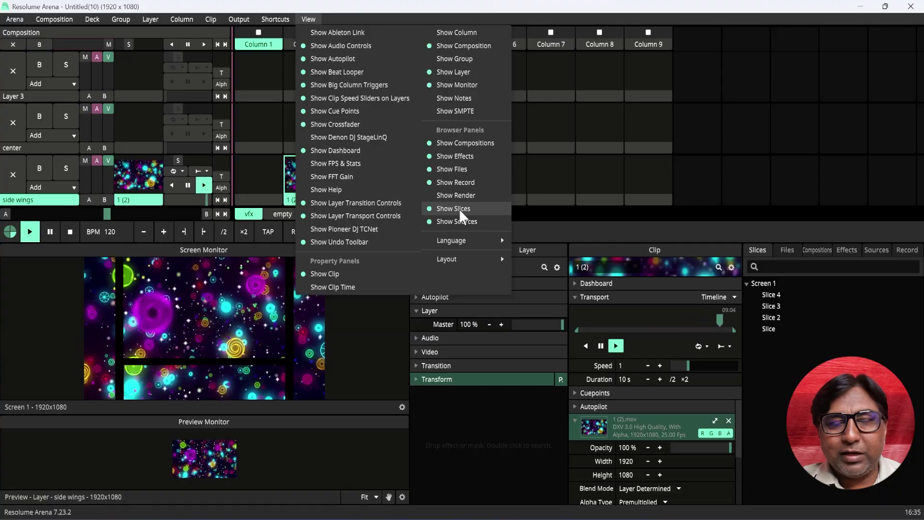
{"action": "left_click", "coordinate": [724, 285]}
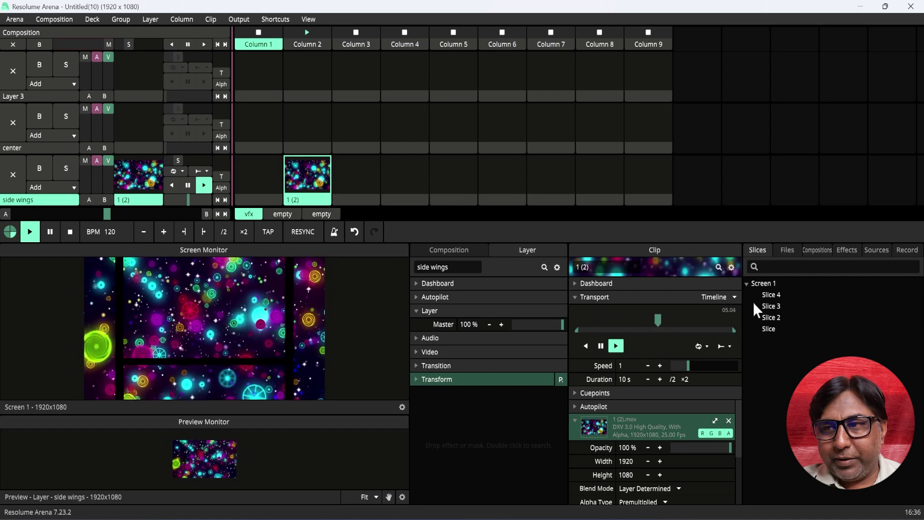
{"action": "left_click_drag", "start_coordinate": [760, 284], "coordinate": [22, 206]}
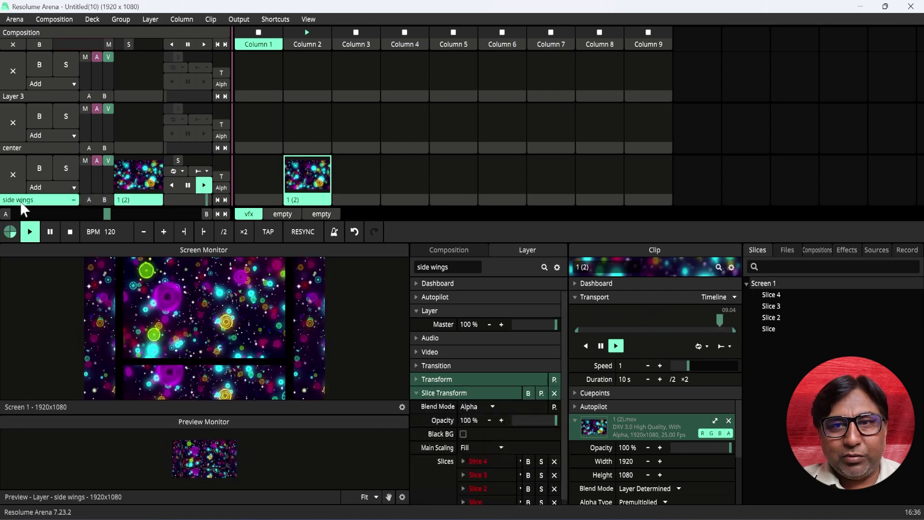
{"action": "scroll", "coordinate": [564, 429], "scroll_direction": "down", "scroll_amount": 1}
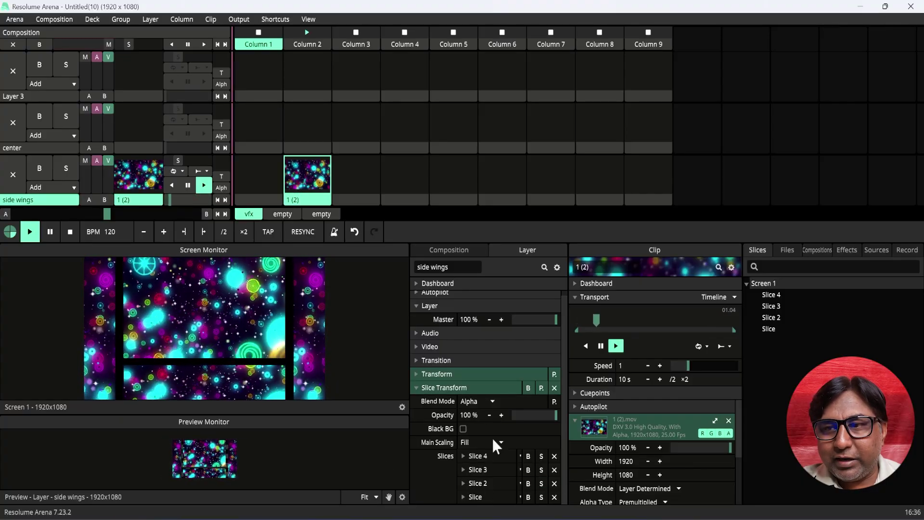
- Open the Advanced Output setup and rename the Screen 1 slice named Slice as "left 1"
{"action": "left_click", "coordinate": [243, 19]}
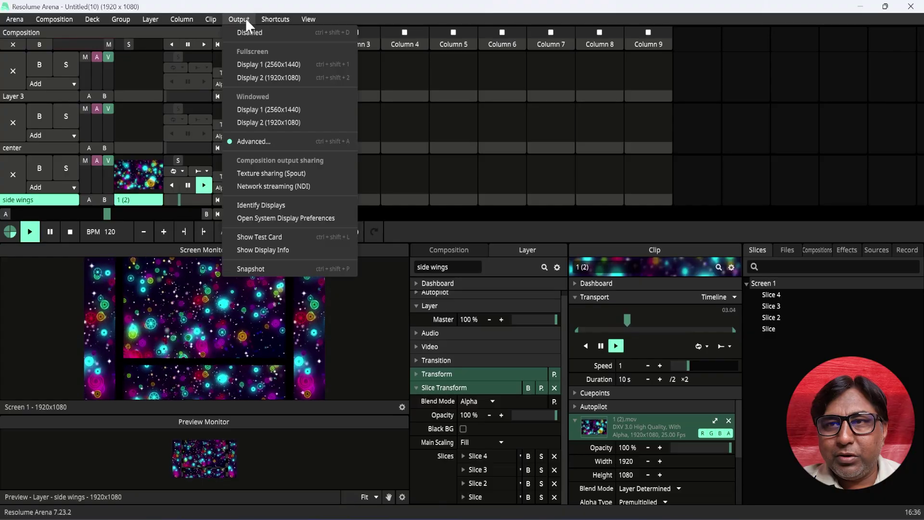
{"action": "left_click", "coordinate": [260, 143]}
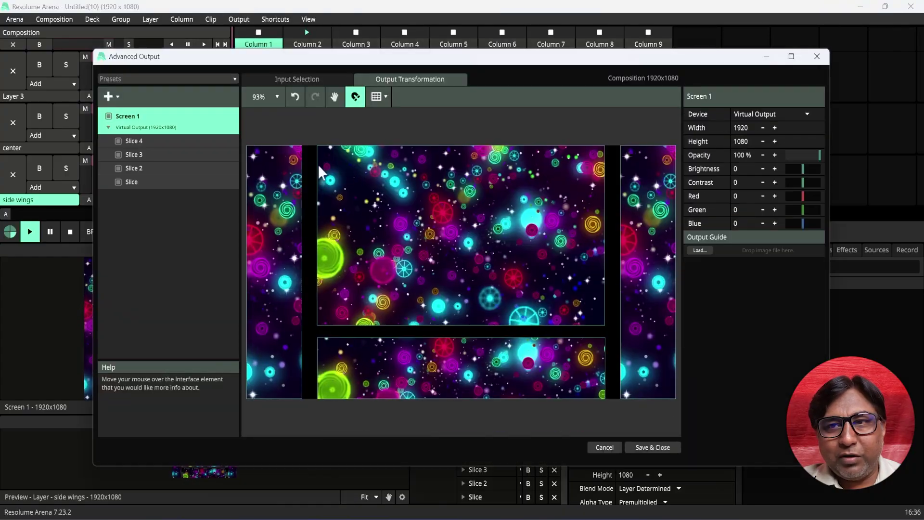
{"action": "left_click", "coordinate": [138, 184]}
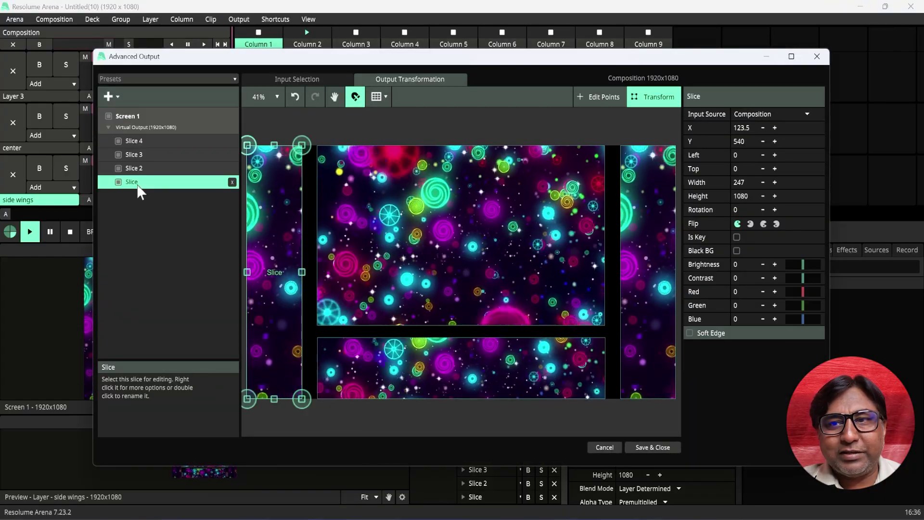
{"action": "right_click", "coordinate": [137, 184]}
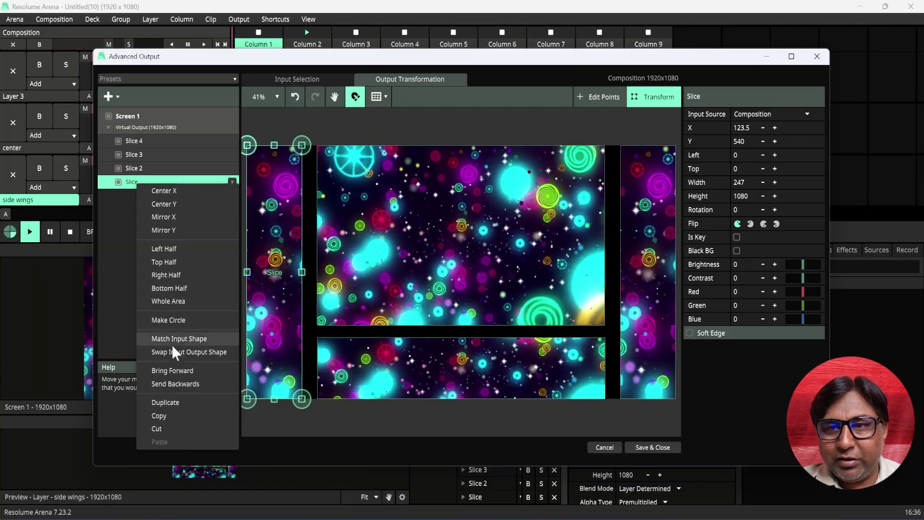
{"action": "left_click", "coordinate": [173, 385]}
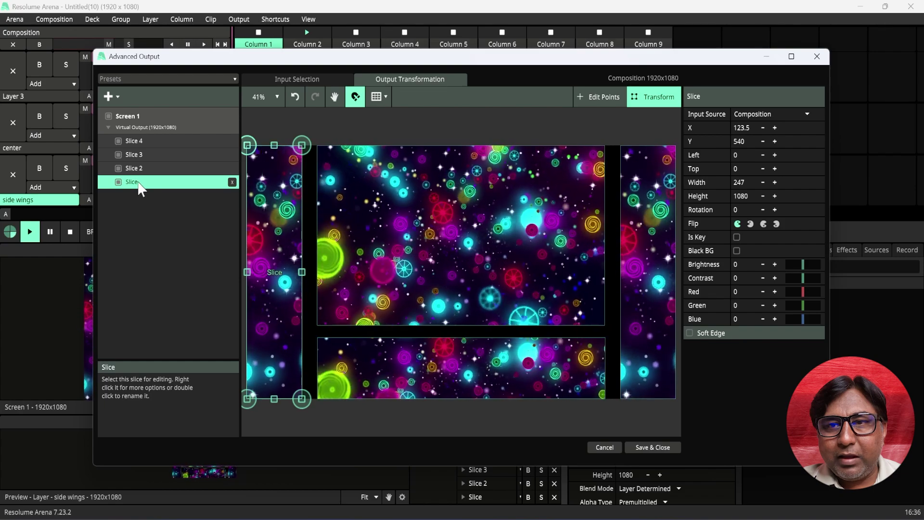
{"action": "double_click", "coordinate": [139, 183]}
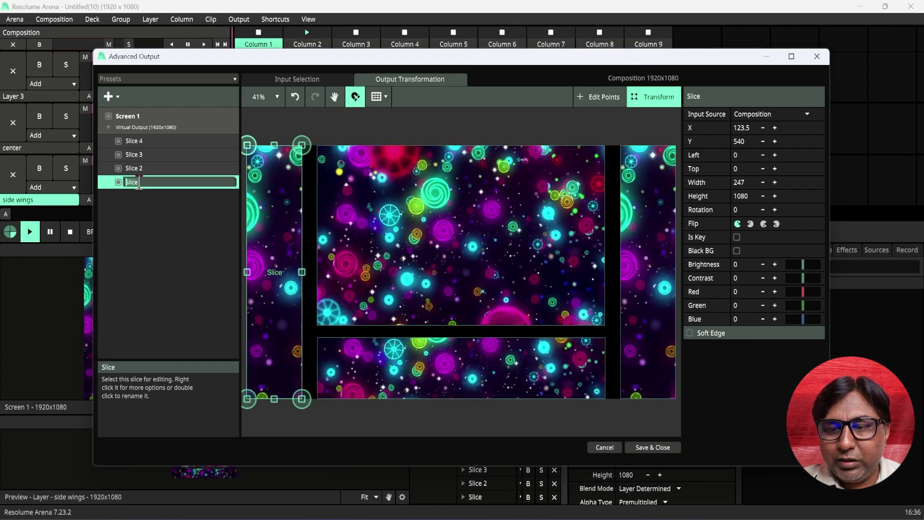
{"action": "key", "text": "BackSpace"}
{"action": "type", "text": "leg"}
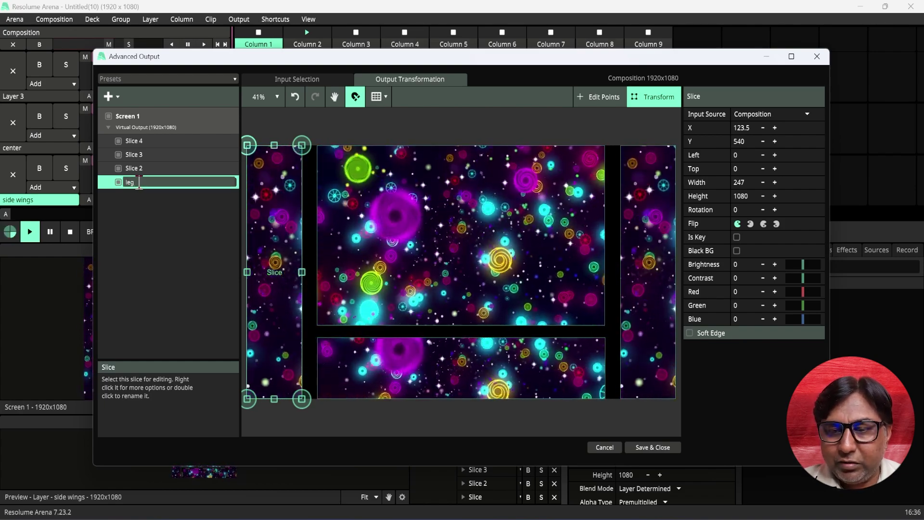
{"action": "type", "text": "t 1"}
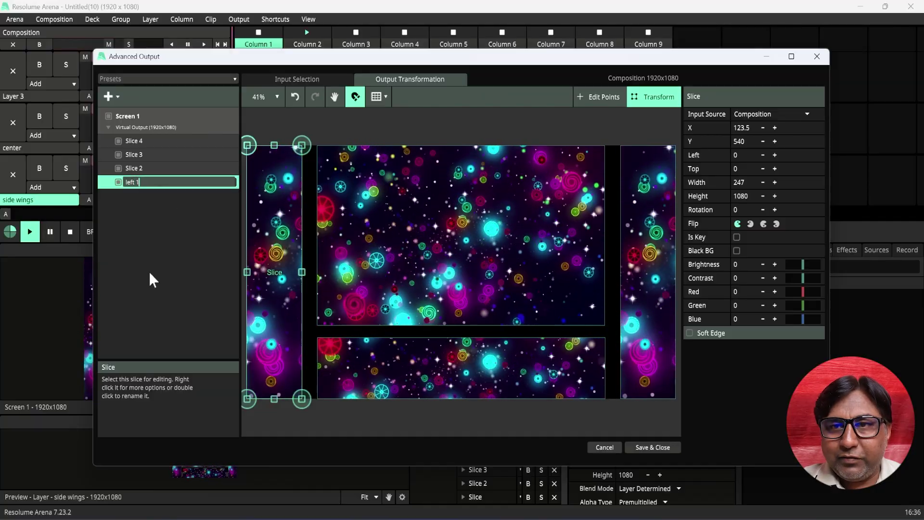
{"action": "key", "text": "Return"}
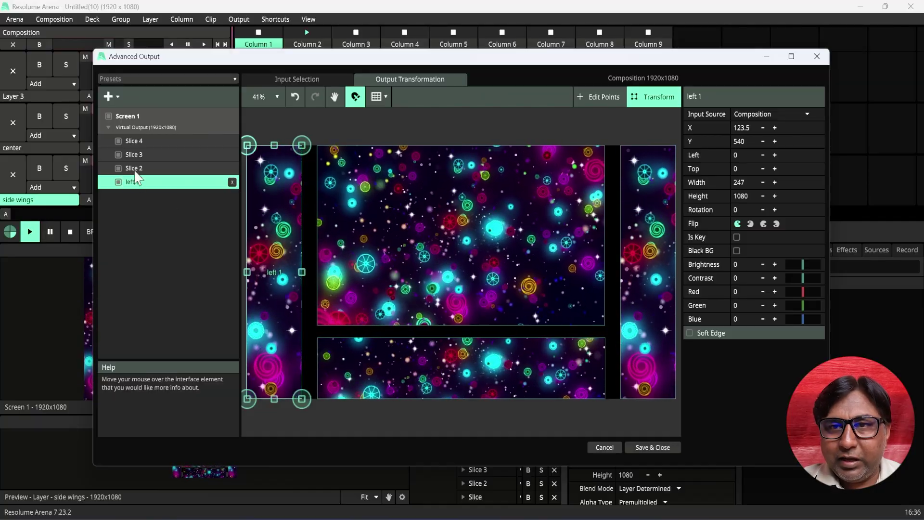
- Rename Slice 2 of Screen 1 as "right wings"
{"action": "left_click", "coordinate": [135, 171]}
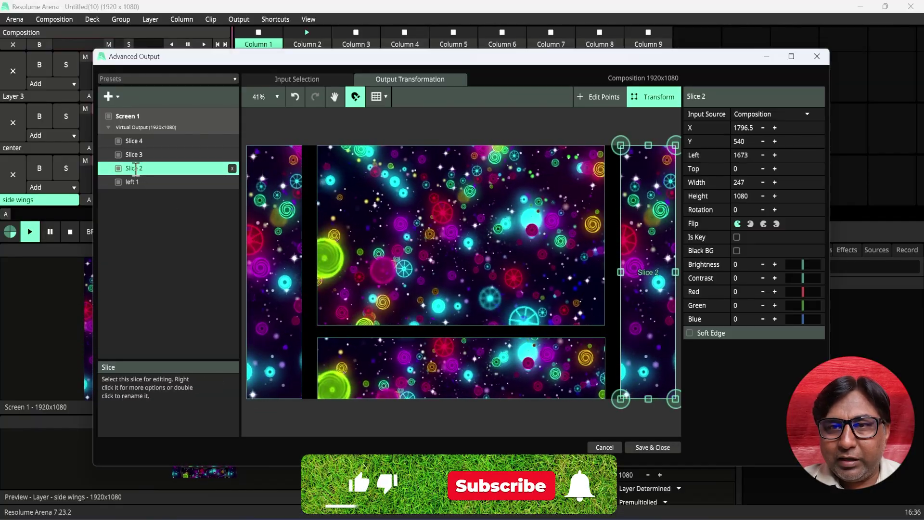
{"action": "double_click", "coordinate": [135, 169]}
{"action": "type", "text": "r"}
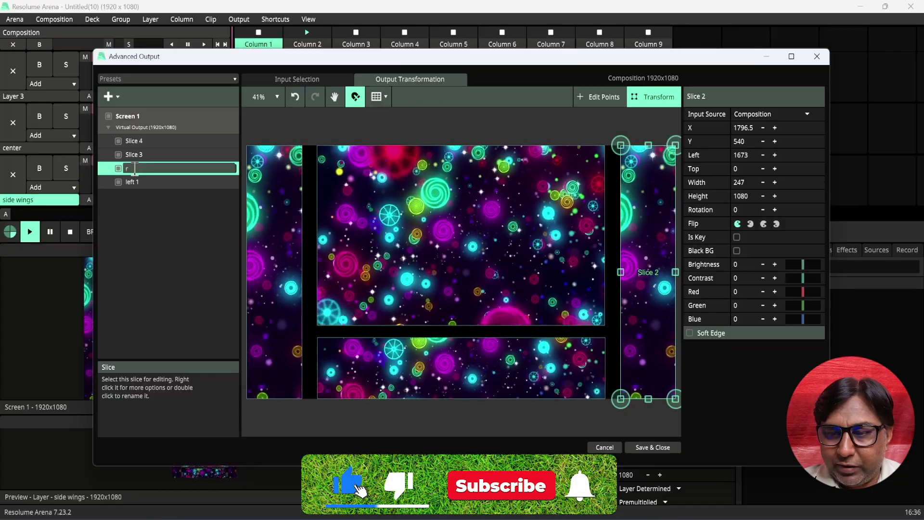
{"action": "type", "text": "ight wing"}
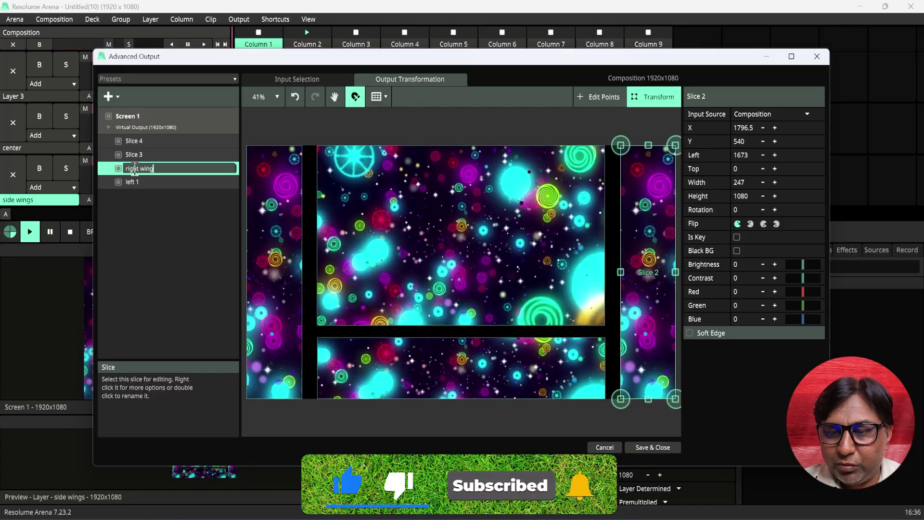
{"action": "type", "text": "s"}
{"action": "key", "text": "Return"}
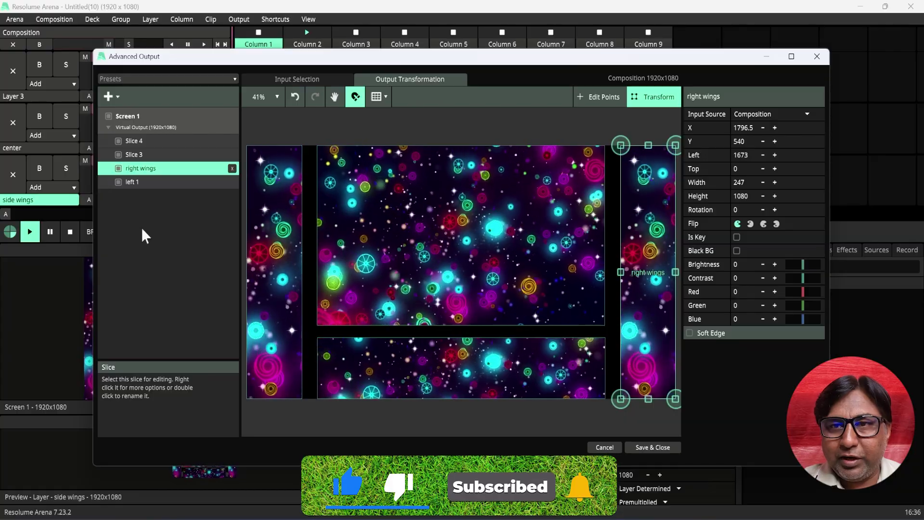
- Rename Slice 3 of Screen 1 as "center"
{"action": "left_click", "coordinate": [138, 157]}
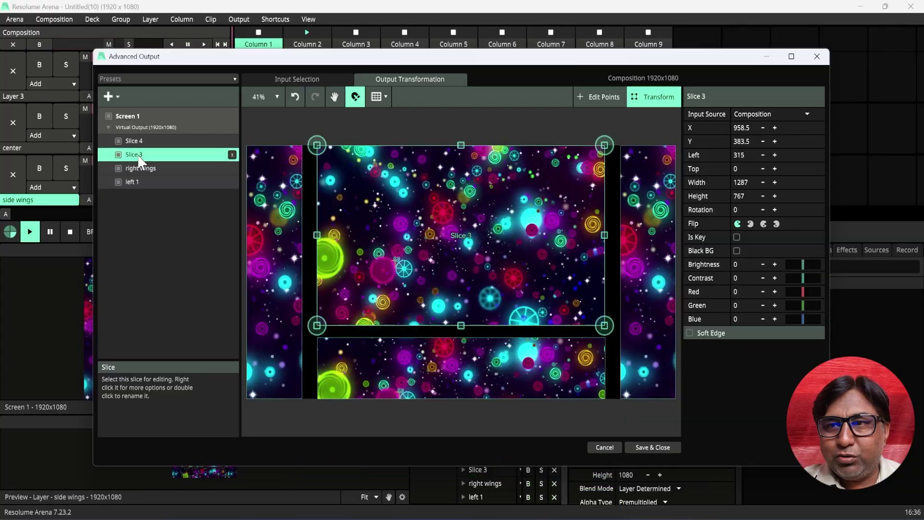
{"action": "double_click", "coordinate": [139, 156]}
{"action": "type", "text": "c"}
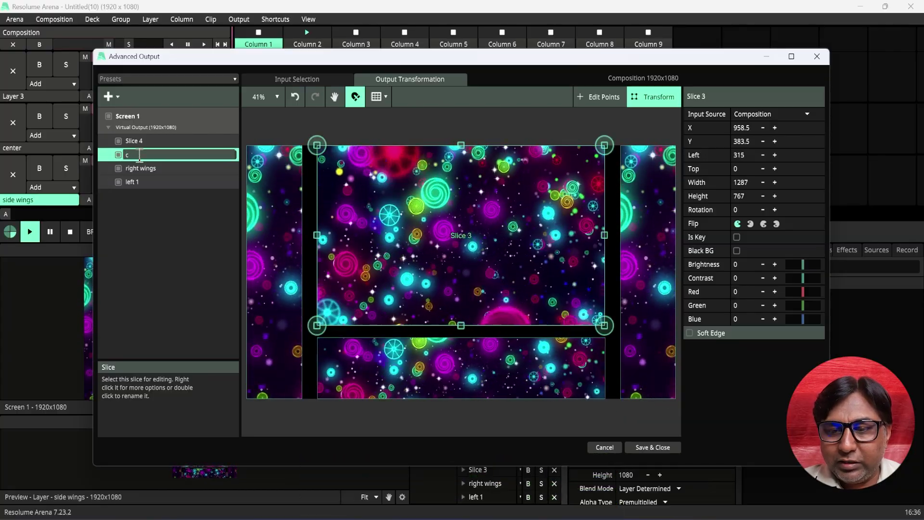
{"action": "type", "text": "enter"}
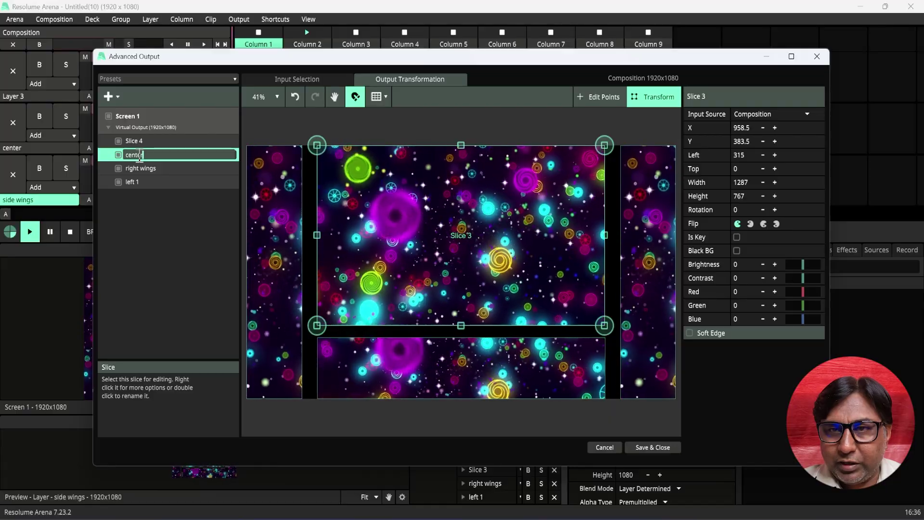
{"action": "key", "text": "Return"}
- Rename Slice 4 as "booth", then save and close the advanced output setup
{"action": "left_click", "coordinate": [135, 142]}
{"action": "double_click", "coordinate": [139, 141]}
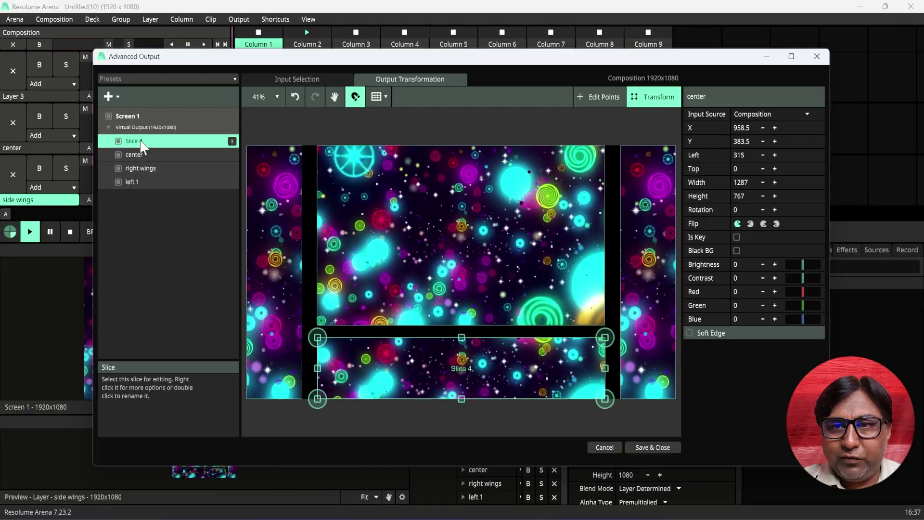
{"action": "type", "text": "booth"}
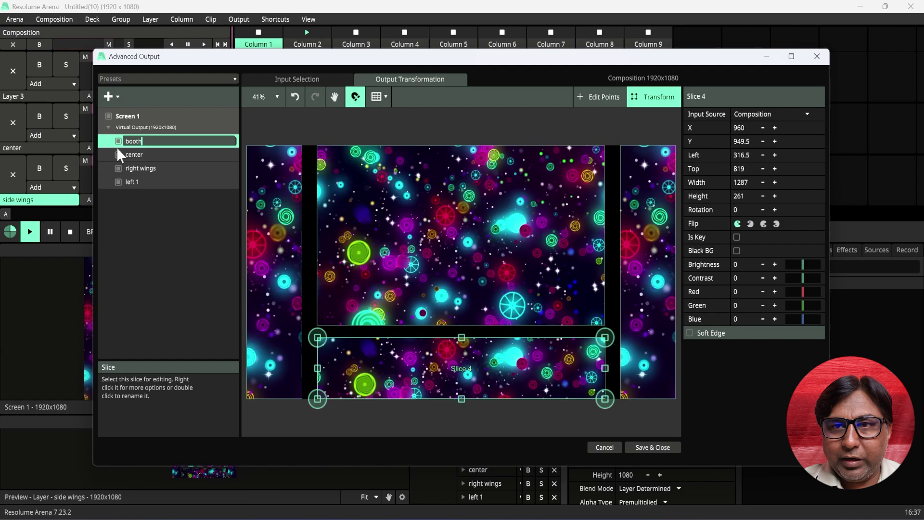
{"action": "key", "text": "Return"}
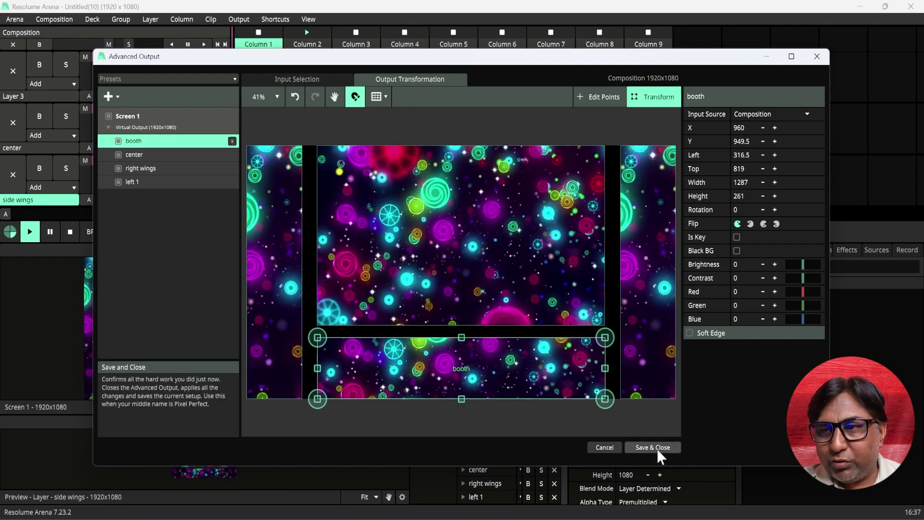
{"action": "left_click", "coordinate": [656, 448]}
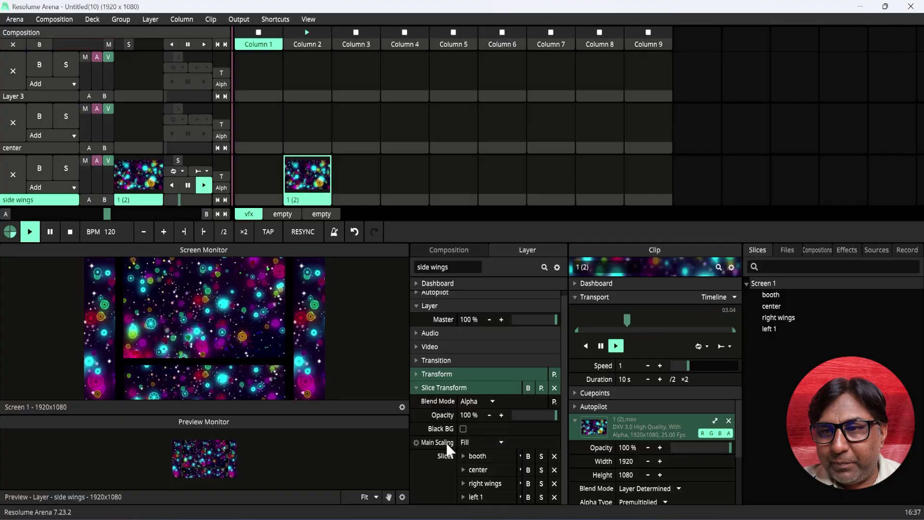
- Compare the Mask, Fill and Stretch main scaling modes on the side wings layer's Slice Transform, ending on Mask
{"action": "left_click", "coordinate": [495, 442]}
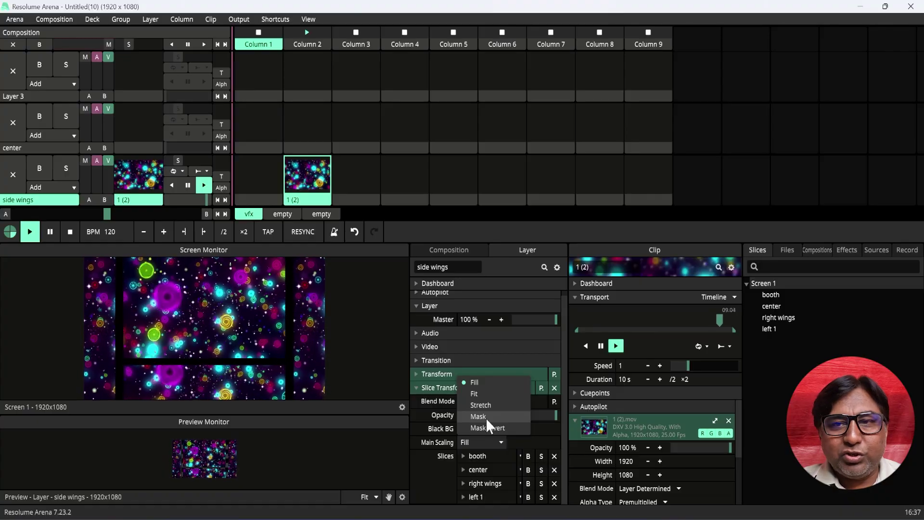
{"action": "left_click", "coordinate": [486, 417]}
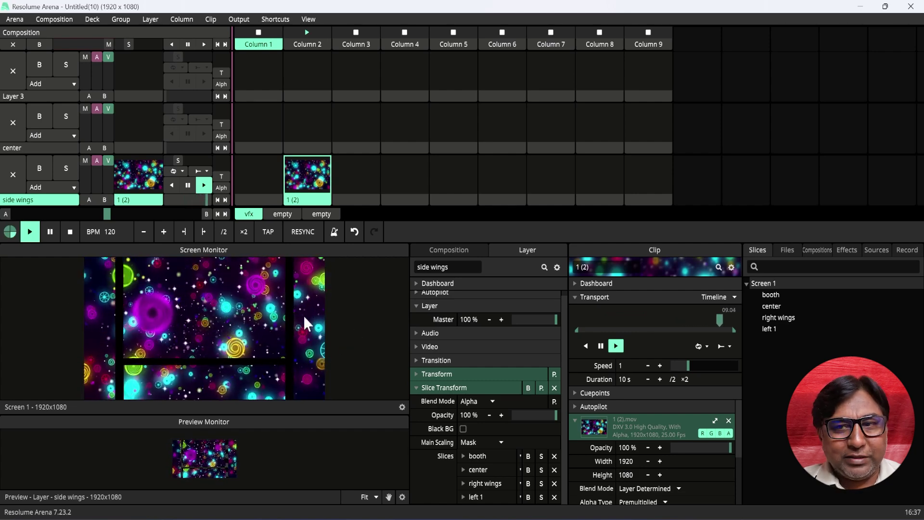
{"action": "left_click", "coordinate": [494, 442]}
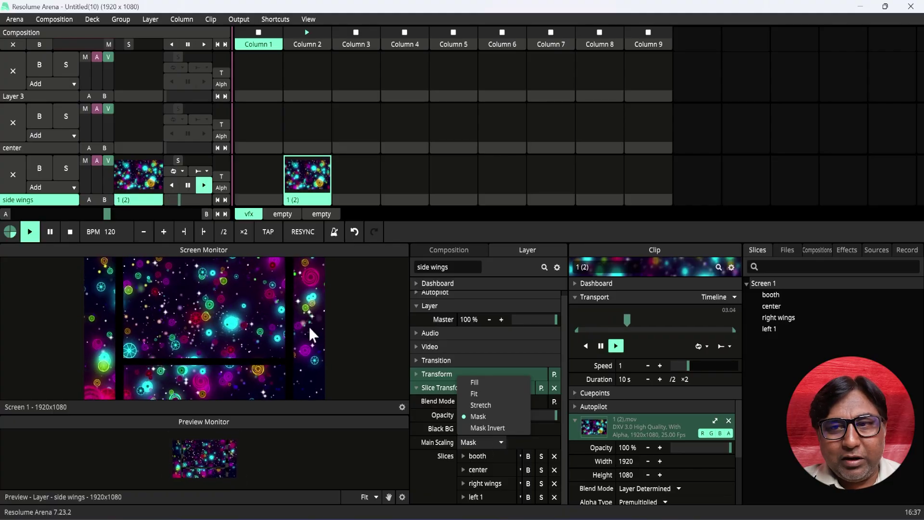
{"action": "left_click", "coordinate": [483, 381]}
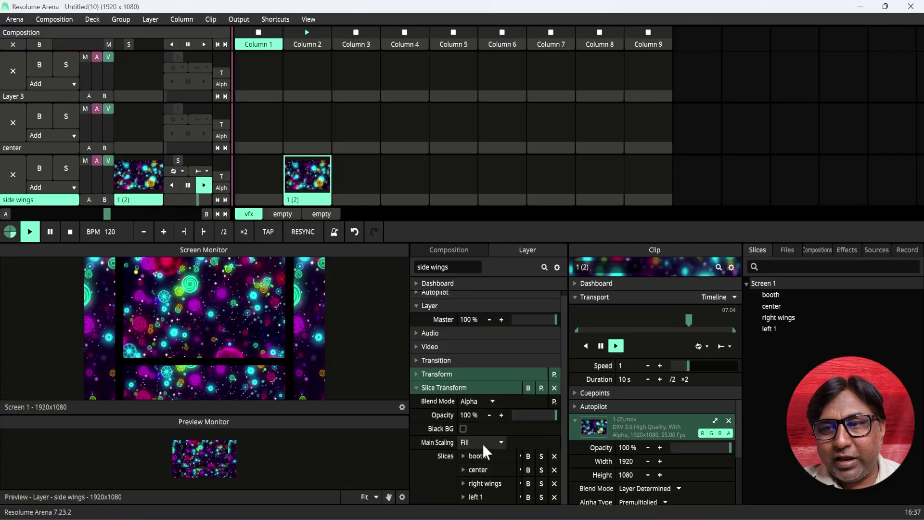
{"action": "left_click", "coordinate": [483, 443]}
{"action": "left_click", "coordinate": [481, 405]}
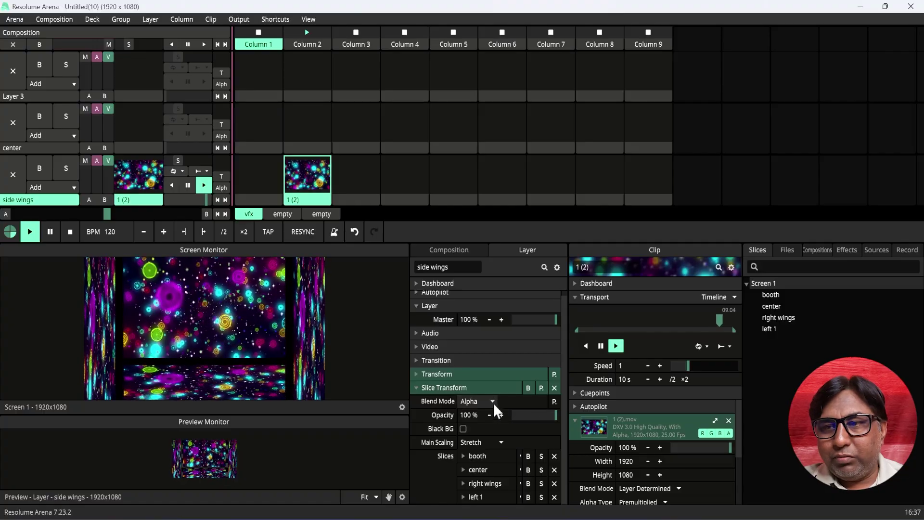
{"action": "left_click", "coordinate": [495, 440]}
{"action": "left_click", "coordinate": [478, 416]}
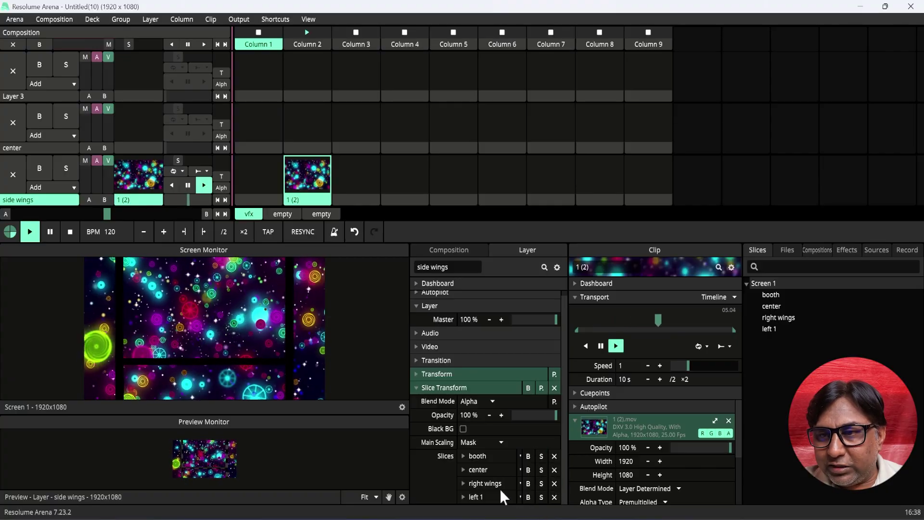
- Bypass the center and booth slices in the side wings layer's Slice Transform and set its main scaling to Stretch
{"action": "left_click", "coordinate": [529, 470]}
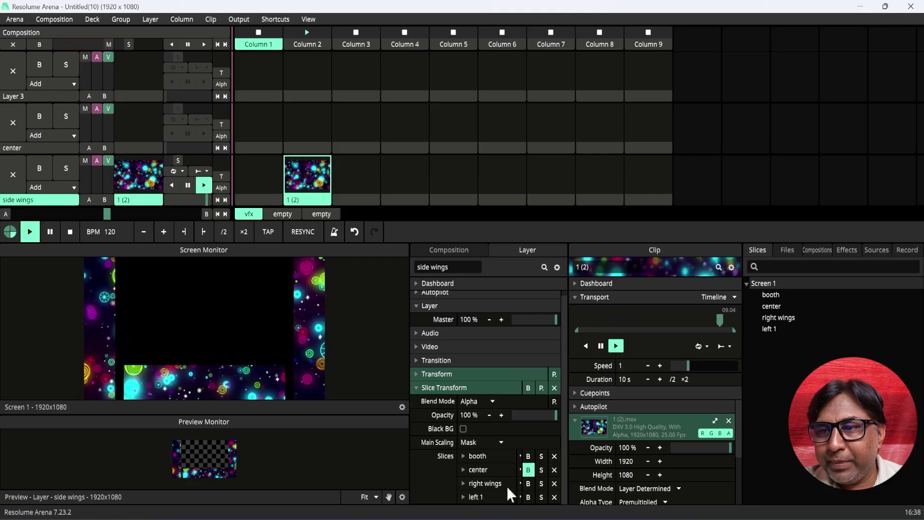
{"action": "left_click", "coordinate": [528, 456]}
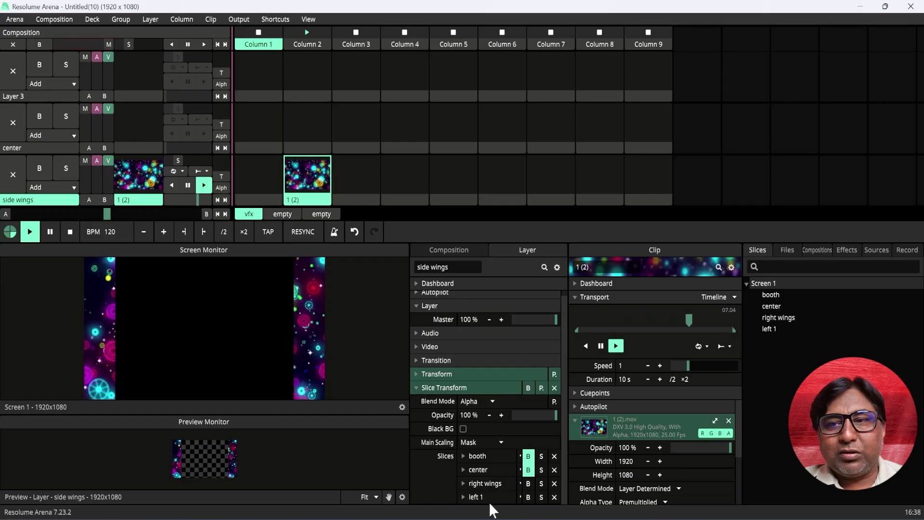
{"action": "left_click", "coordinate": [489, 444]}
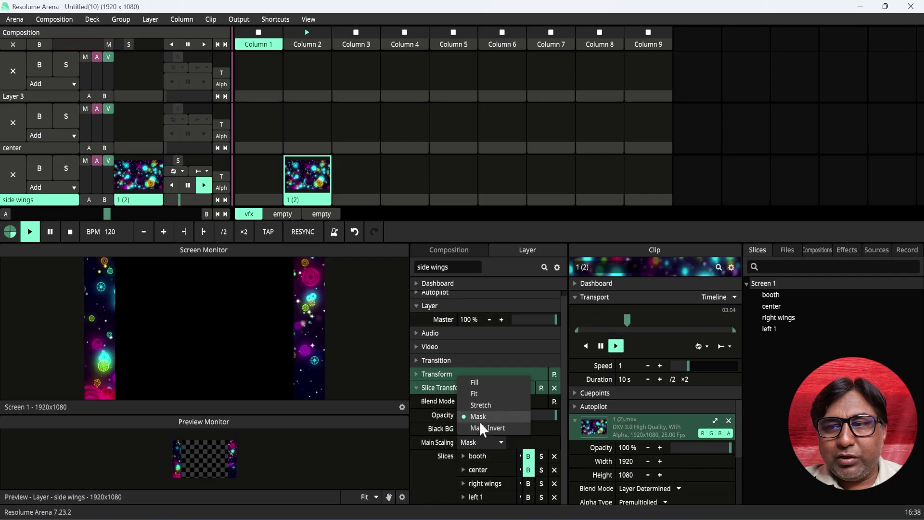
{"action": "left_click", "coordinate": [479, 404]}
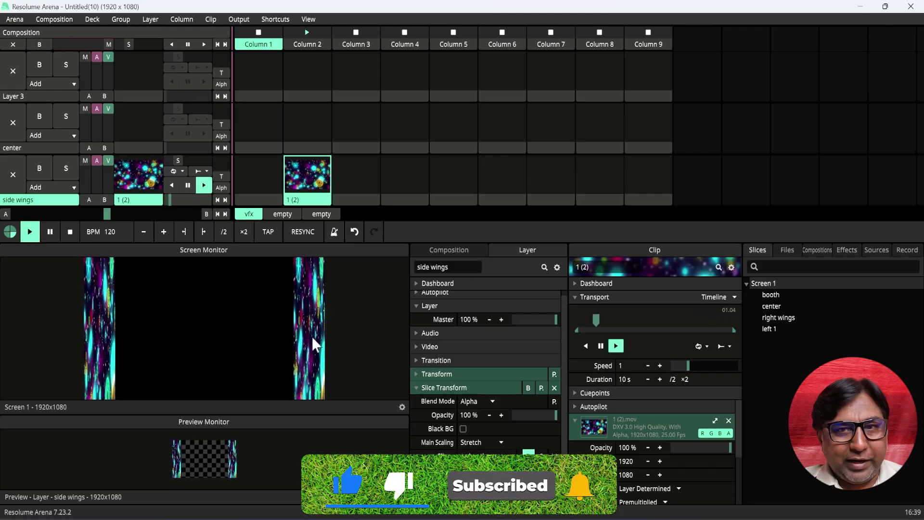
- Load the cells-golden-surface clip from the vfx folder into Column 2 of the center layer
{"action": "left_click", "coordinate": [34, 148]}
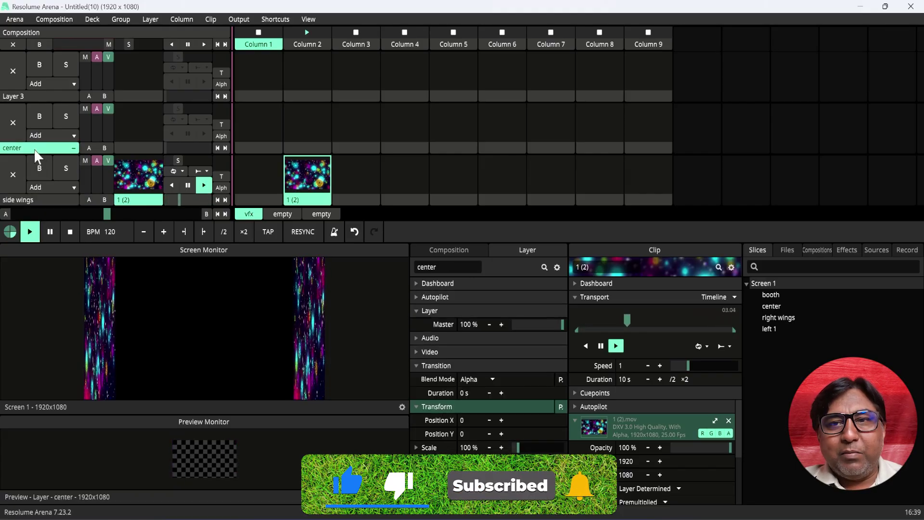
{"action": "left_click", "coordinate": [786, 252]}
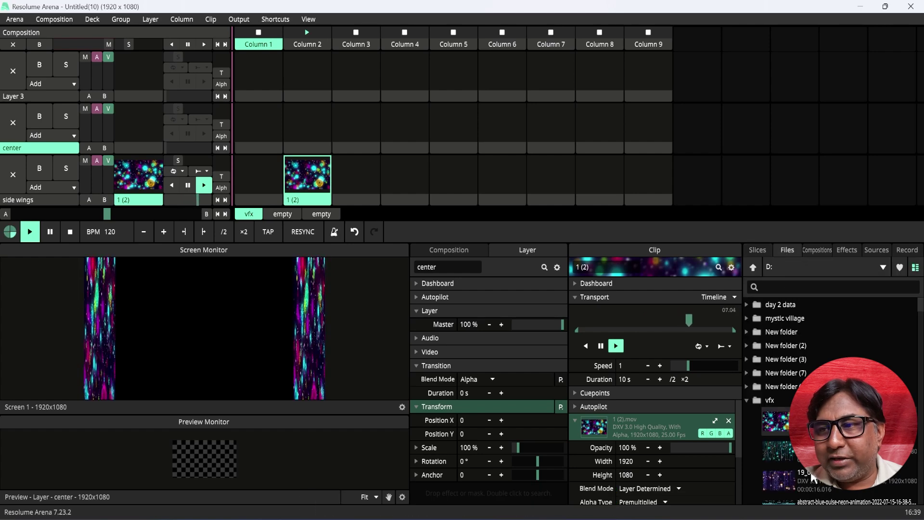
{"action": "scroll", "coordinate": [920, 325], "scroll_direction": "down", "scroll_amount": 5}
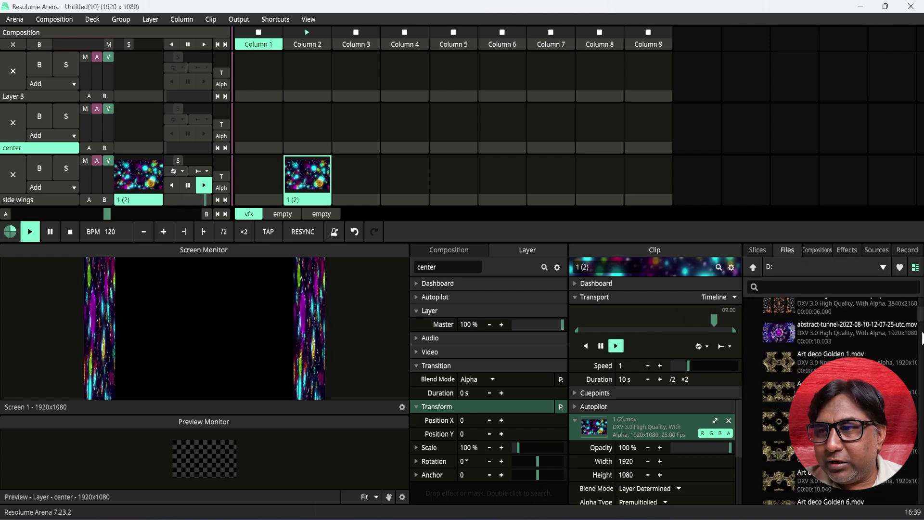
{"action": "left_click_drag", "start_coordinate": [778, 407], "coordinate": [307, 115]}
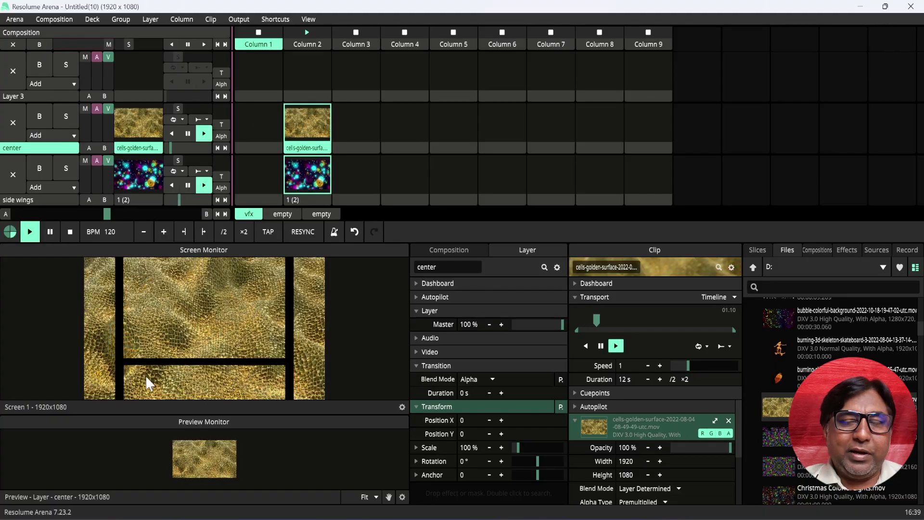
- Apply all Screen 1 slices to the center layer as a Slice Transform effect
{"action": "left_click", "coordinate": [755, 248]}
{"action": "left_click_drag", "start_coordinate": [753, 294], "coordinate": [27, 152]}
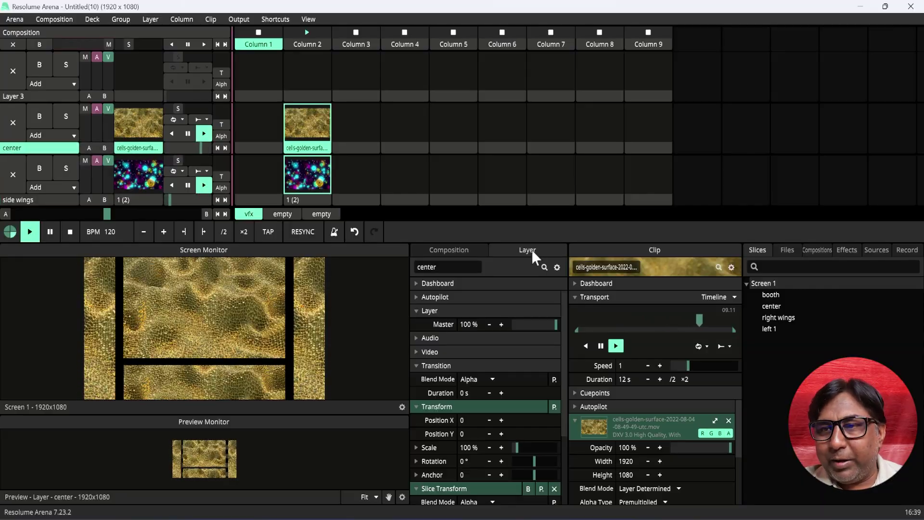
- Bypass the right wings, left 1 and booth slices in the center layer's Slice Transform
{"action": "left_click", "coordinate": [415, 407]}
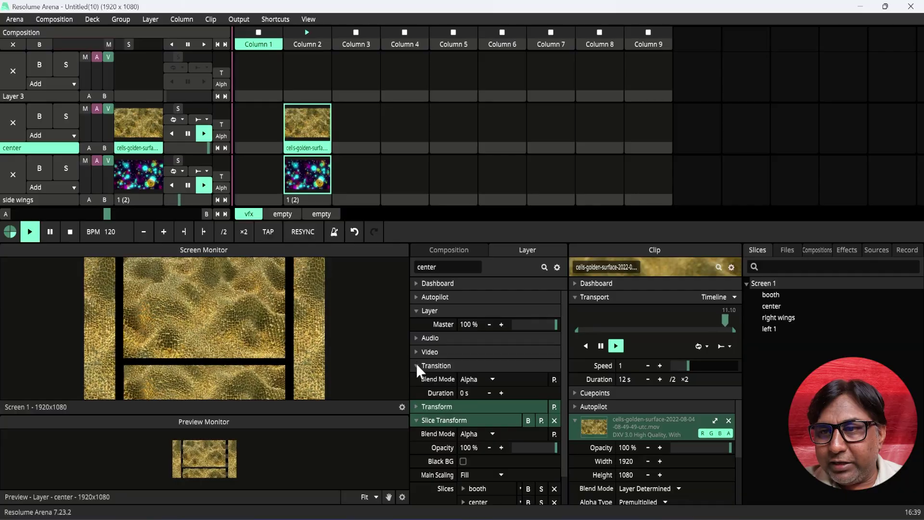
{"action": "left_click", "coordinate": [416, 365]}
{"action": "left_click_drag", "start_coordinate": [562, 422], "coordinate": [566, 478]}
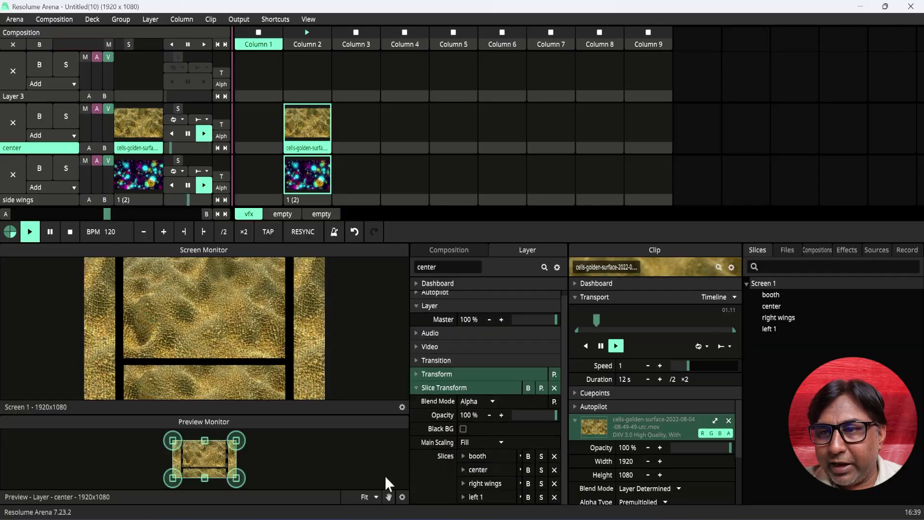
{"action": "left_click", "coordinate": [529, 483]}
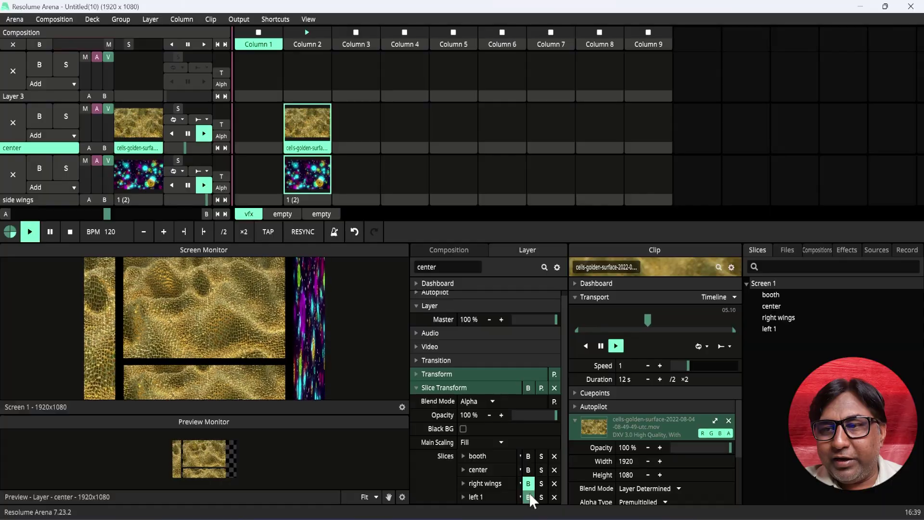
{"action": "left_click", "coordinate": [530, 496]}
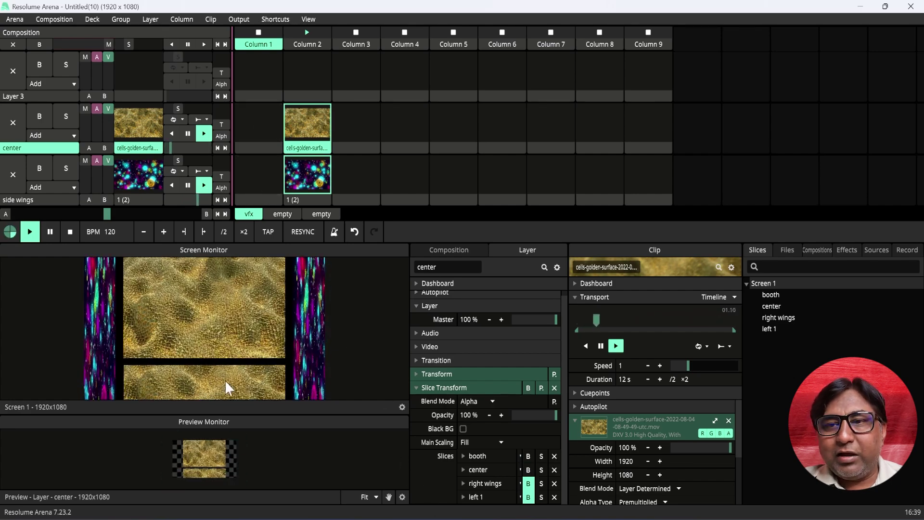
{"action": "left_click", "coordinate": [528, 456]}
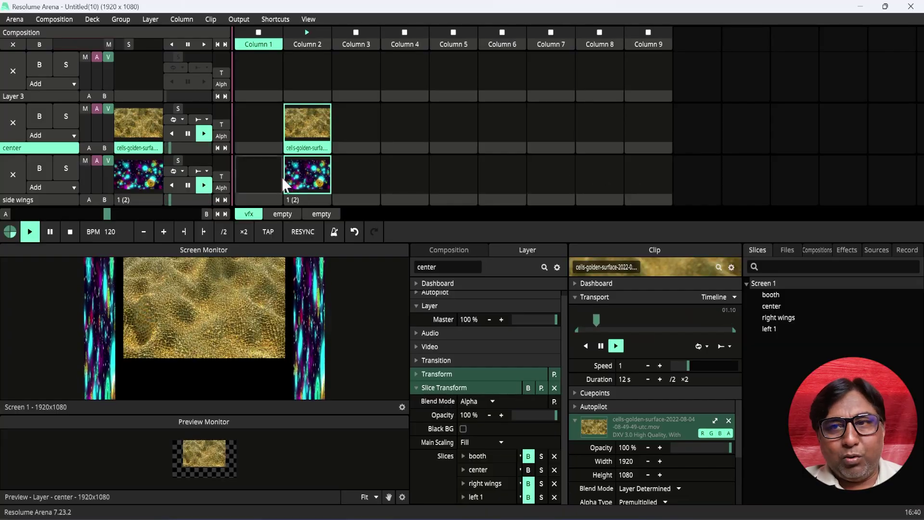
- Load the Change Color Feather 2 clip into Column 2 of Layer 3 and play it
{"action": "left_click", "coordinate": [26, 97]}
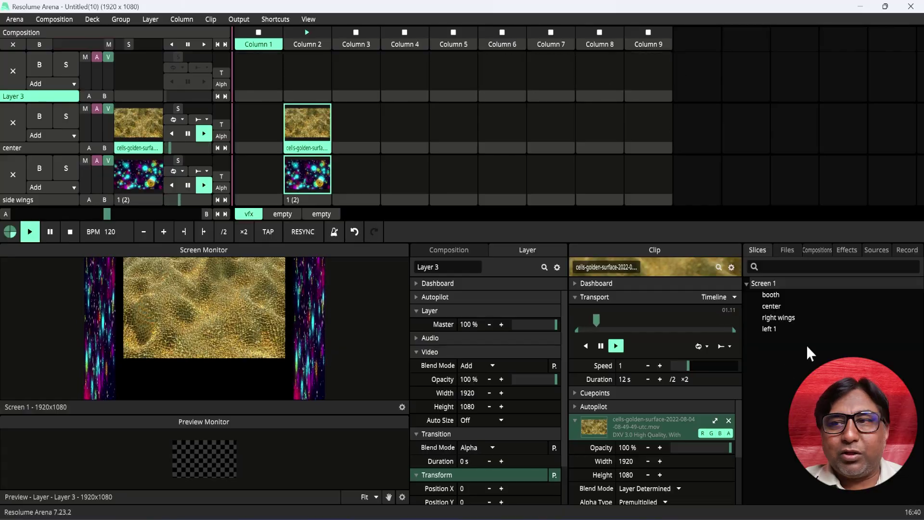
{"action": "left_click", "coordinate": [790, 250]}
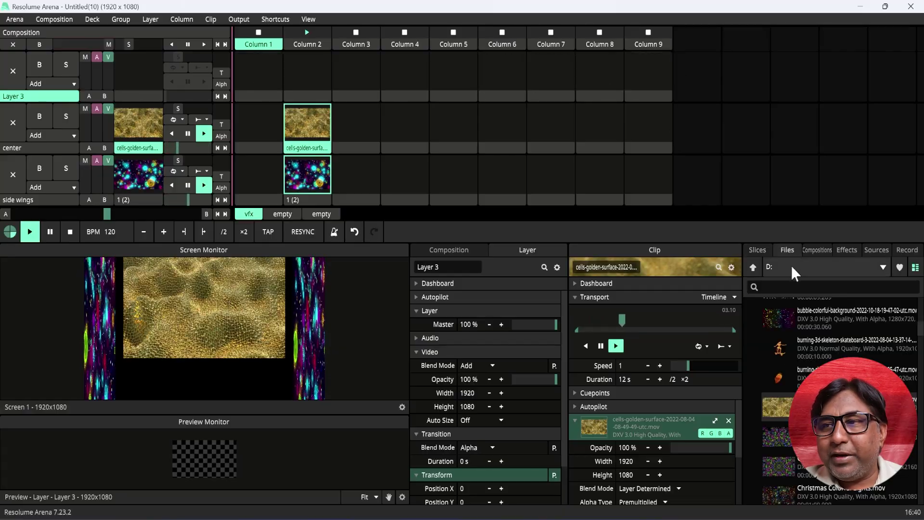
{"action": "left_click_drag", "start_coordinate": [811, 474], "coordinate": [307, 76]}
{"action": "left_click", "coordinate": [306, 73]}
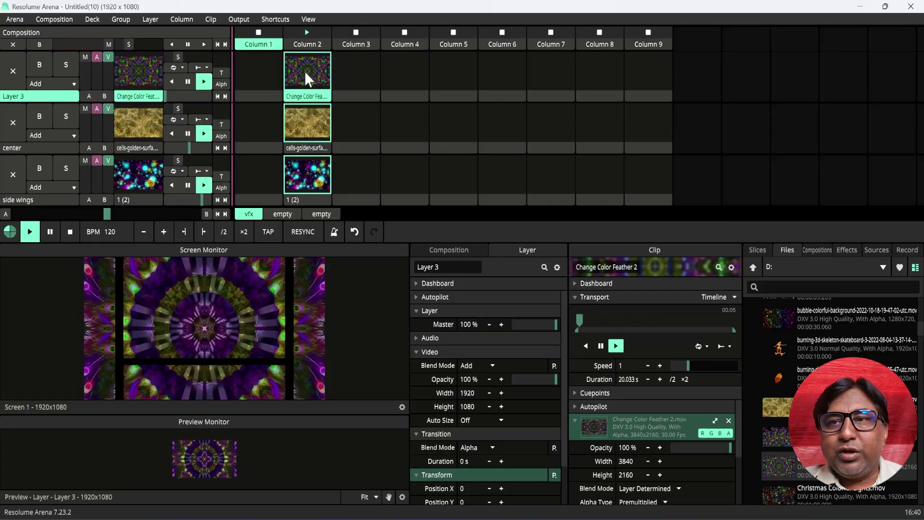
{"action": "right_click", "coordinate": [27, 96]}
{"action": "left_click", "coordinate": [13, 99]}
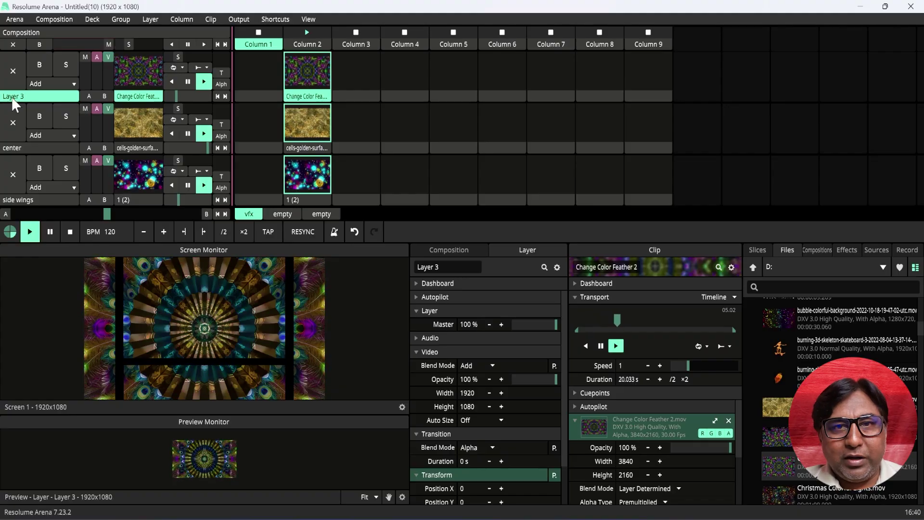
{"action": "left_click", "coordinate": [305, 68]}
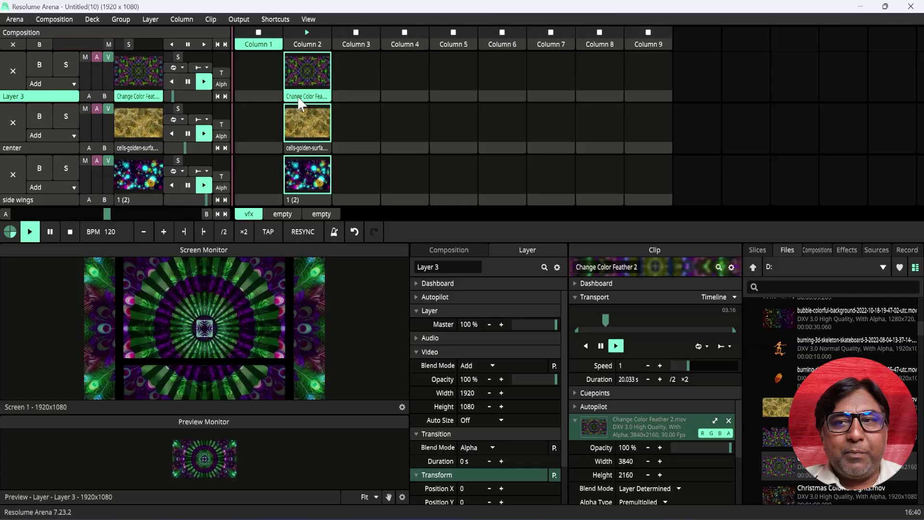
- Apply all Screen 1 slices to Layer 3 as a Slice Transform effect and set its main scaling to Mask
{"action": "left_click", "coordinate": [759, 249]}
{"action": "left_click_drag", "start_coordinate": [767, 285], "coordinate": [31, 93]}
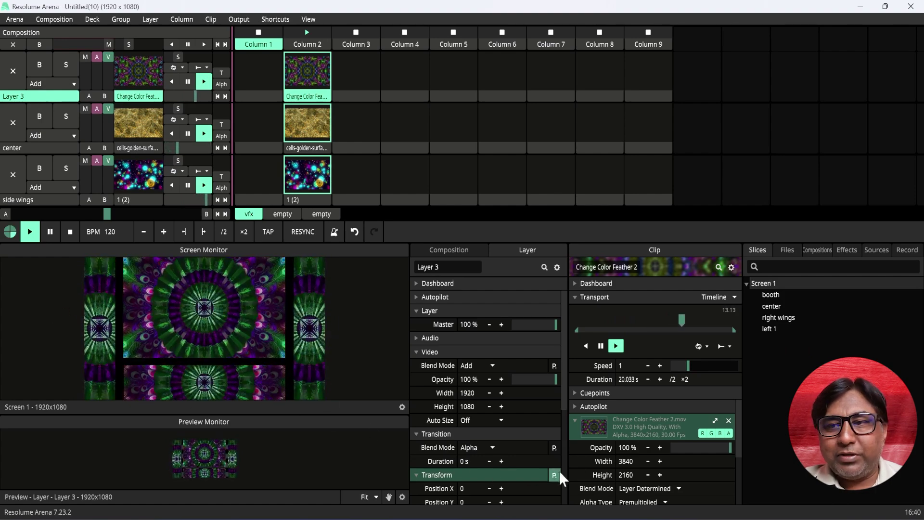
{"action": "scroll", "coordinate": [564, 394], "scroll_direction": "down", "scroll_amount": 5}
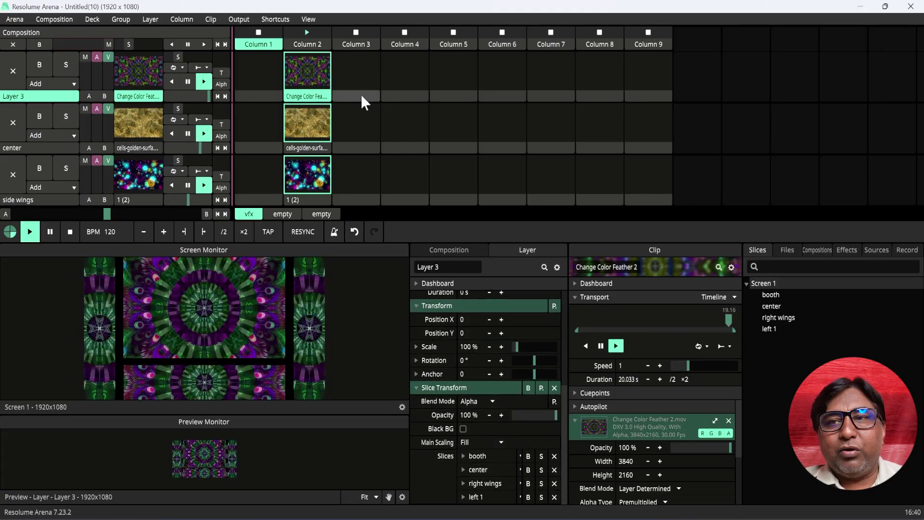
{"action": "left_click", "coordinate": [501, 442]}
{"action": "left_click", "coordinate": [478, 412]}
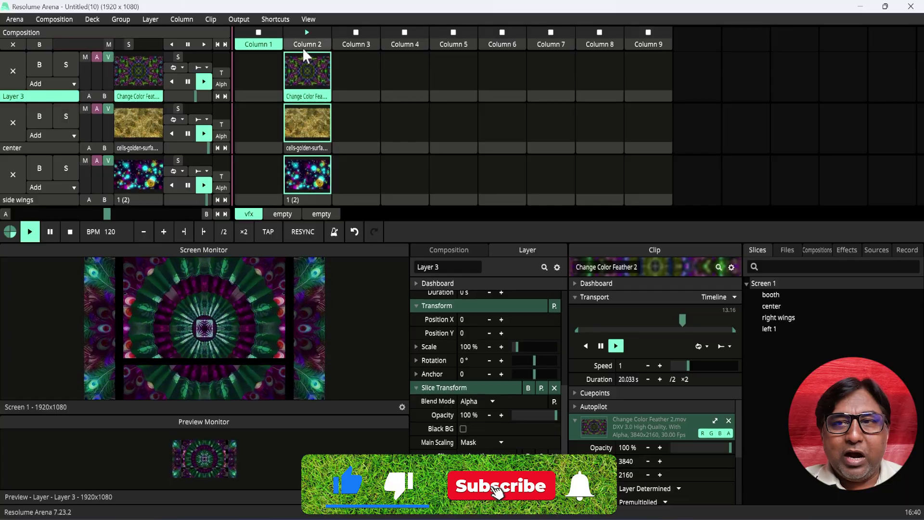
- Stop Layer 3's playing clip by triggering its empty Column 3 slot, and collapse the layer's Slice Transform settings
{"action": "left_click", "coordinate": [357, 62]}
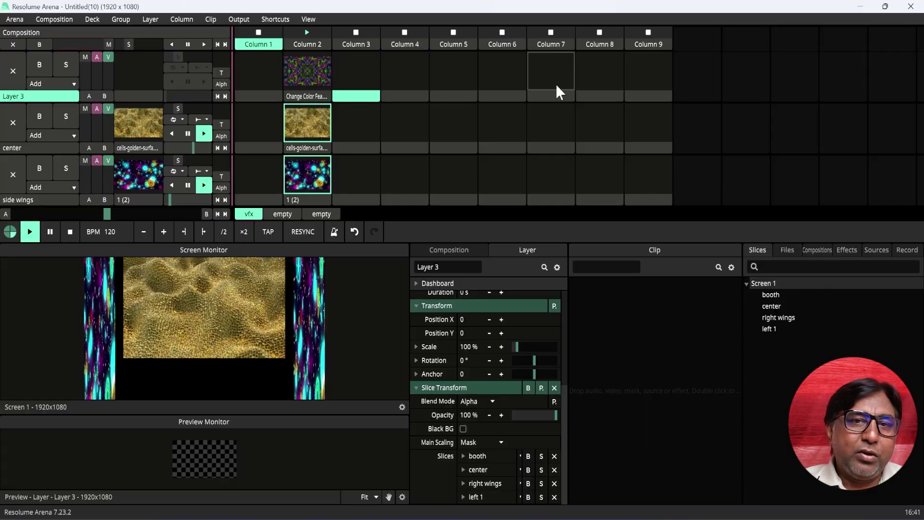
{"action": "left_click", "coordinate": [413, 387]}
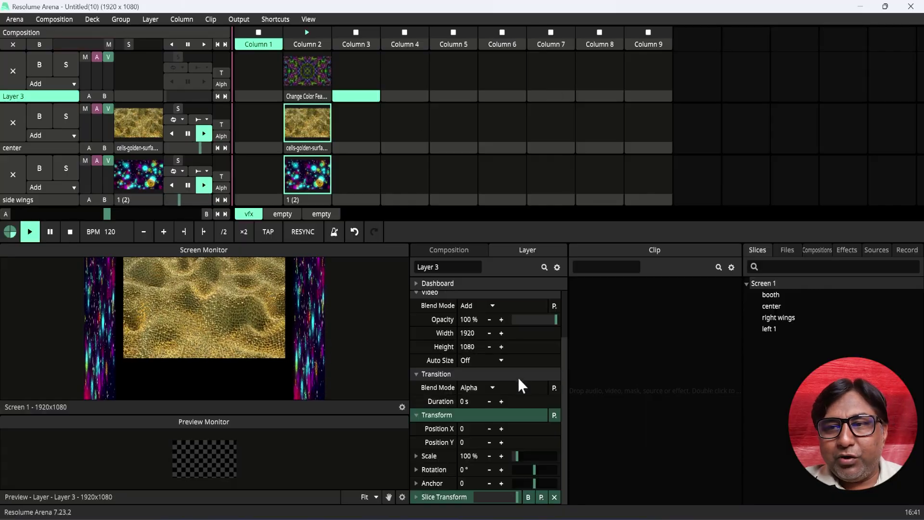